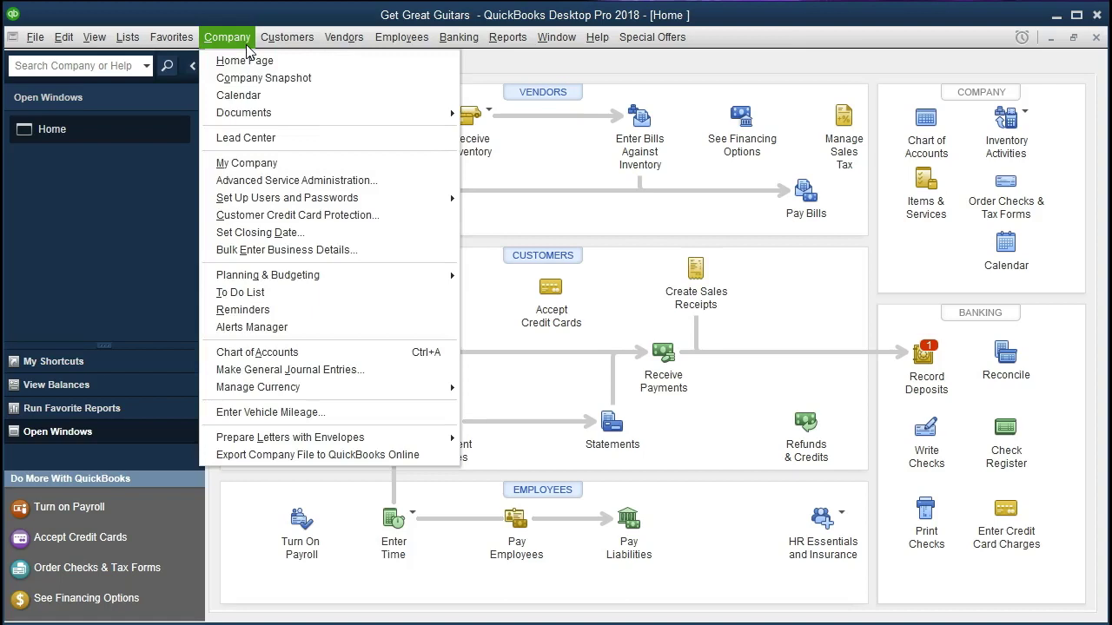
Step: Open the standard Balance Sheet report from the company and financial reports
{"action": "left_click", "coordinate": [277, 65]}
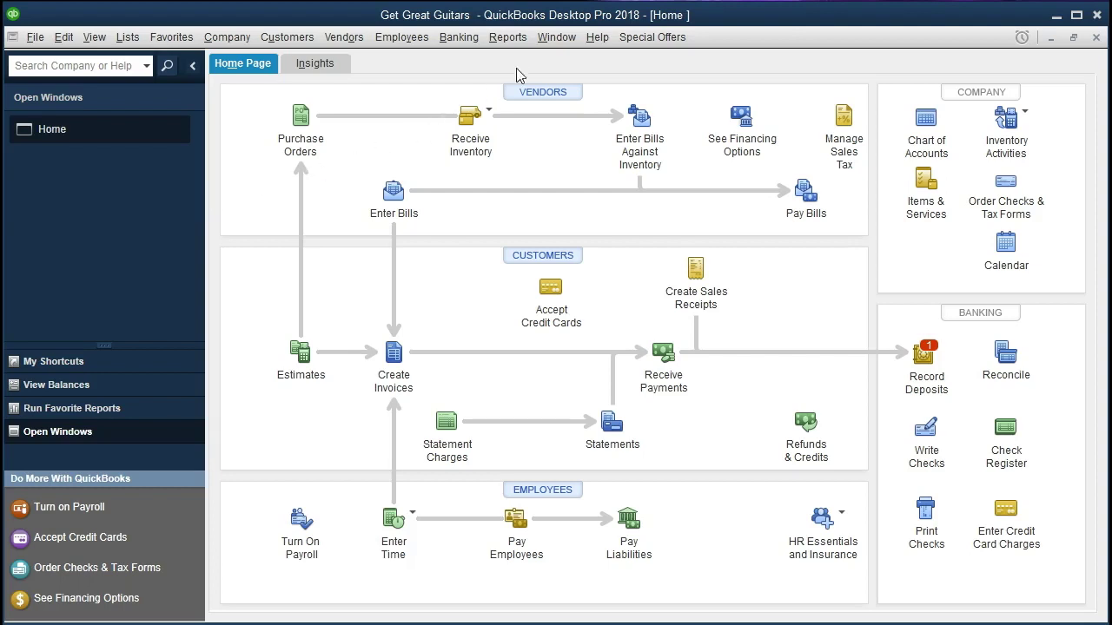
{"action": "left_click", "coordinate": [527, 42]}
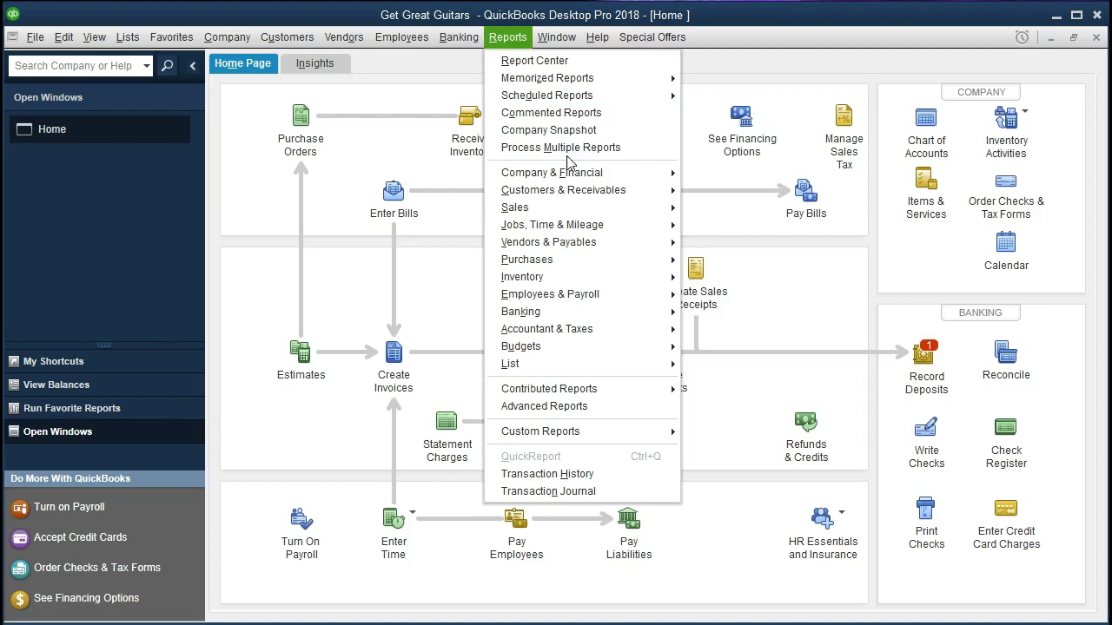
{"action": "mouse_move", "coordinate": [618, 174]}
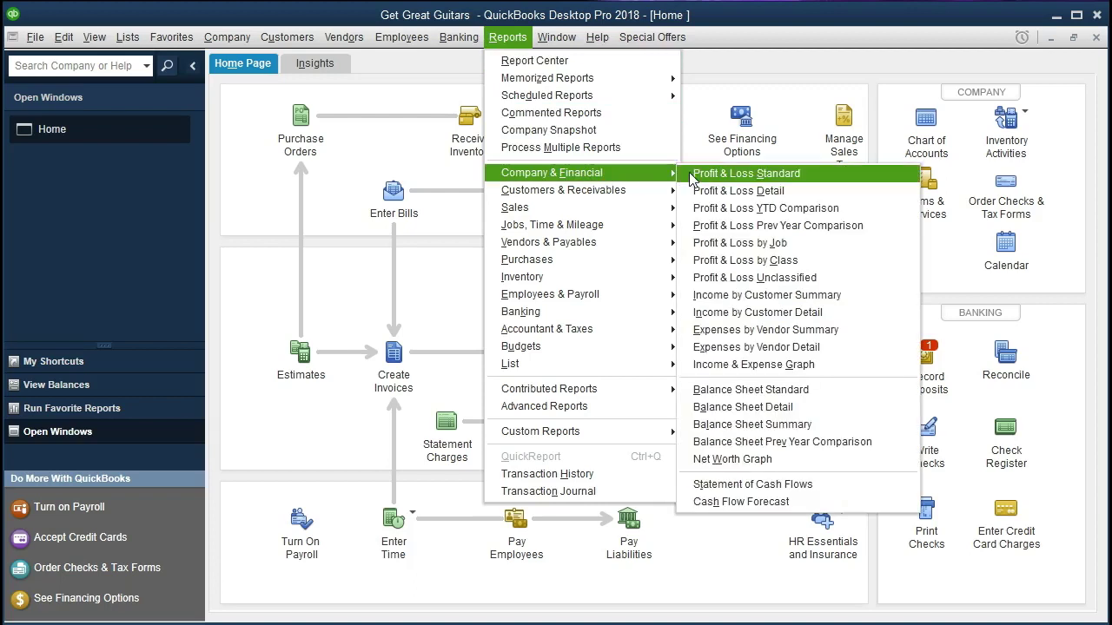
{"action": "left_click", "coordinate": [827, 390]}
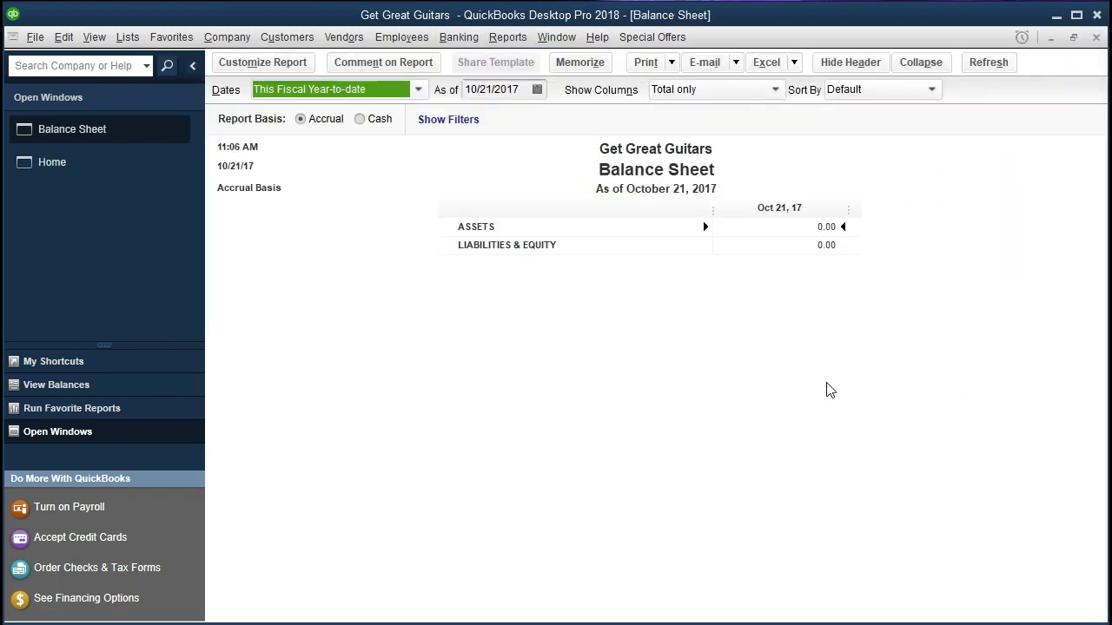
Step: Customize the Balance Sheet to cover a date range from 01/01/2021 to 02/28/2021
{"action": "key", "text": "Tab"}
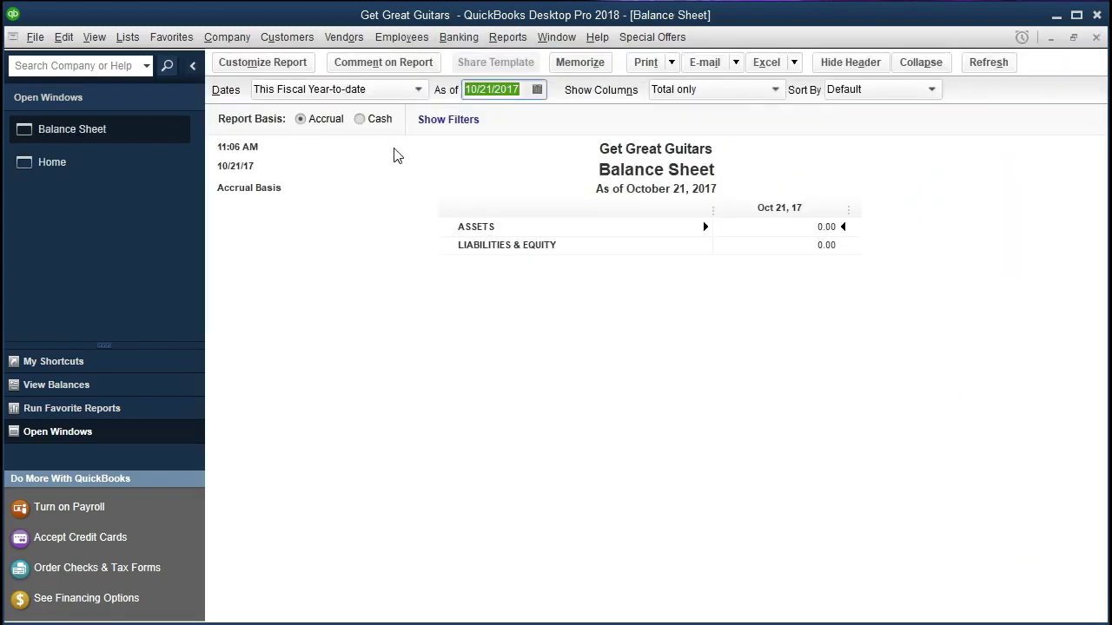
{"action": "left_click", "coordinate": [302, 68]}
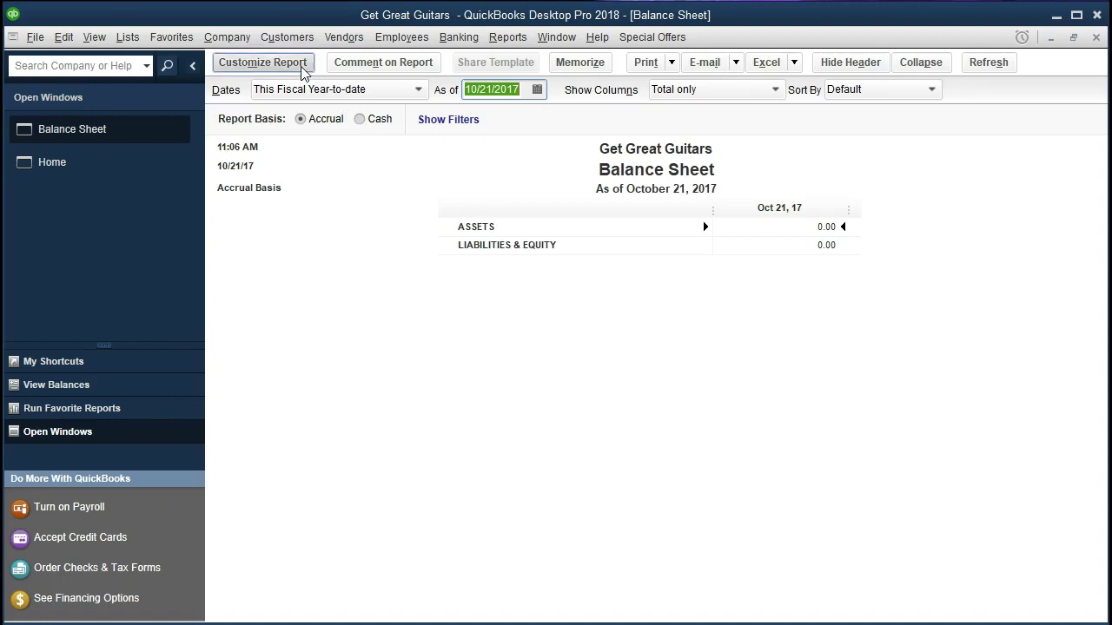
{"action": "key", "text": "Tab"}
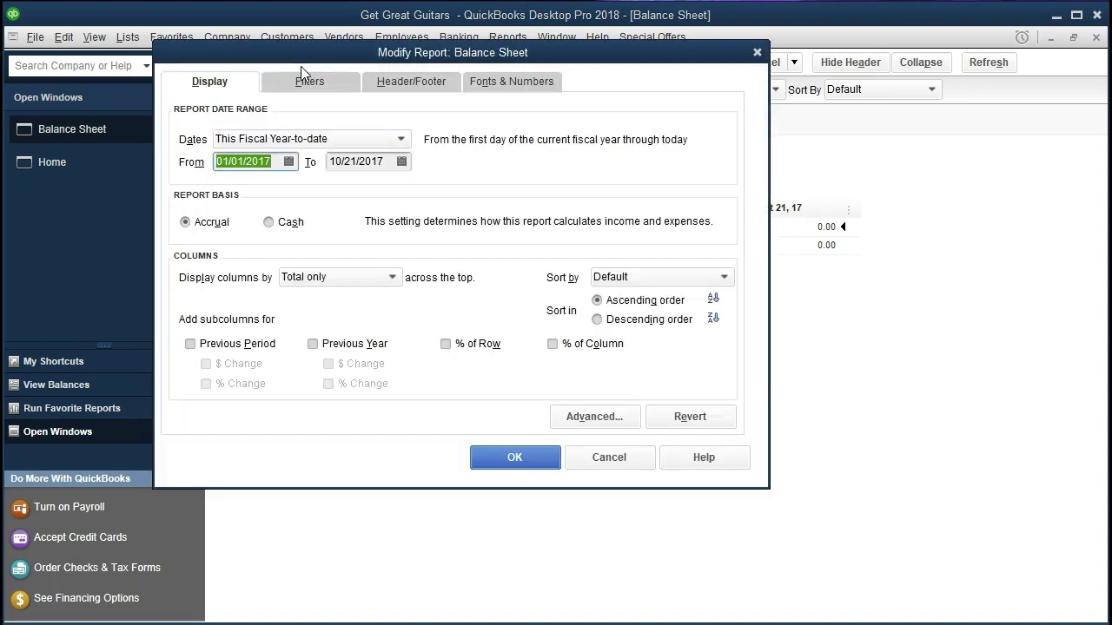
{"action": "type", "text": "01/01/2021"}
{"action": "key", "text": "Tab"}
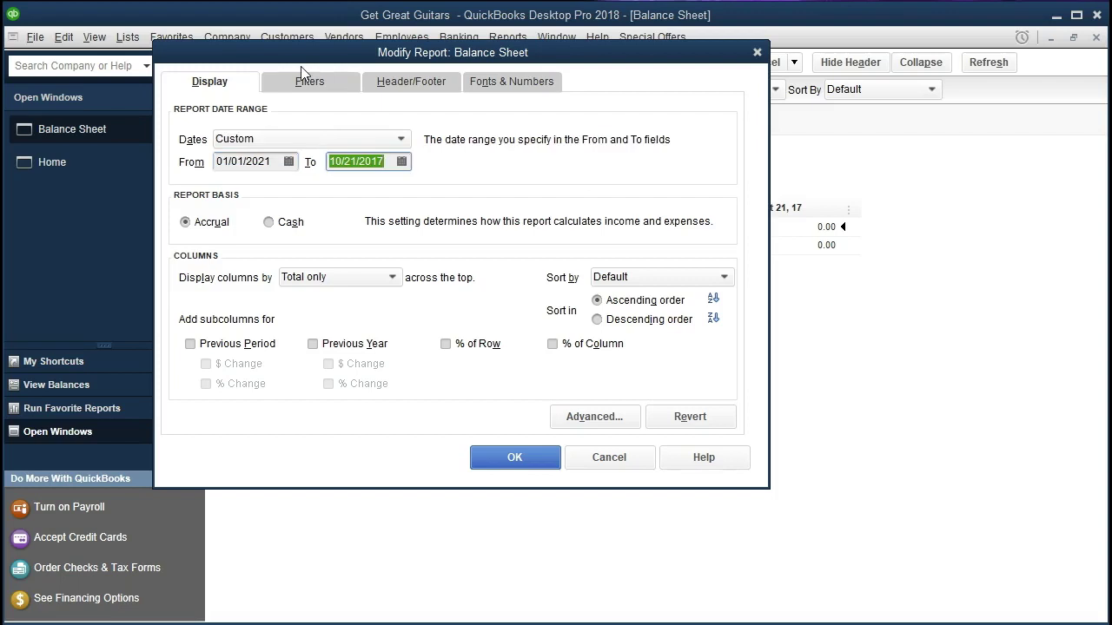
{"action": "type", "text": "022821"}
{"action": "key", "text": "Tab"}
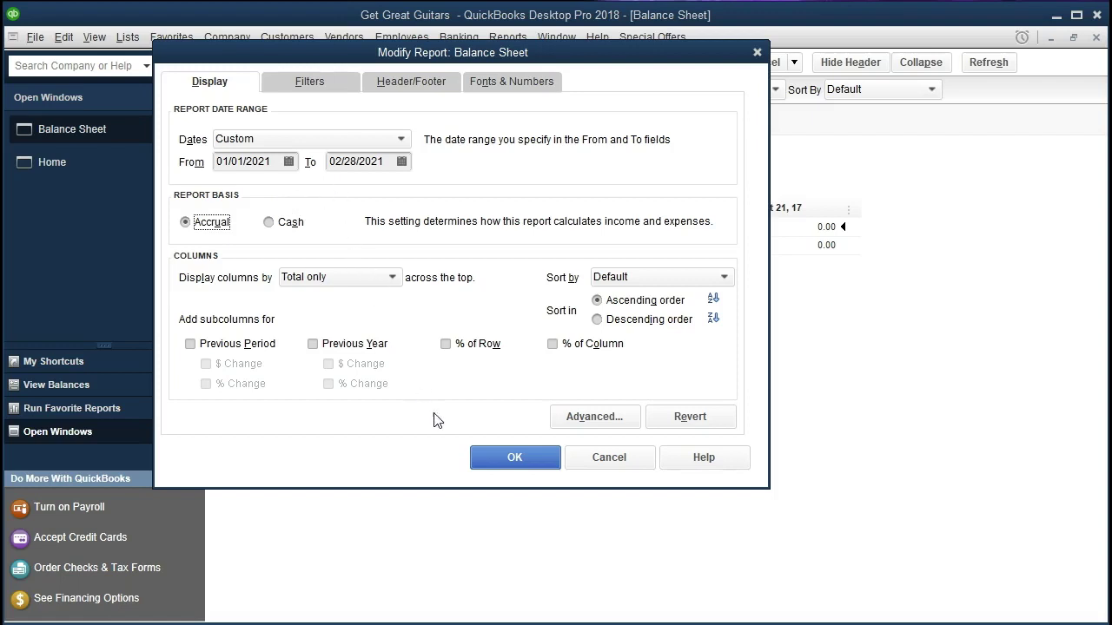
{"action": "left_click", "coordinate": [513, 458]}
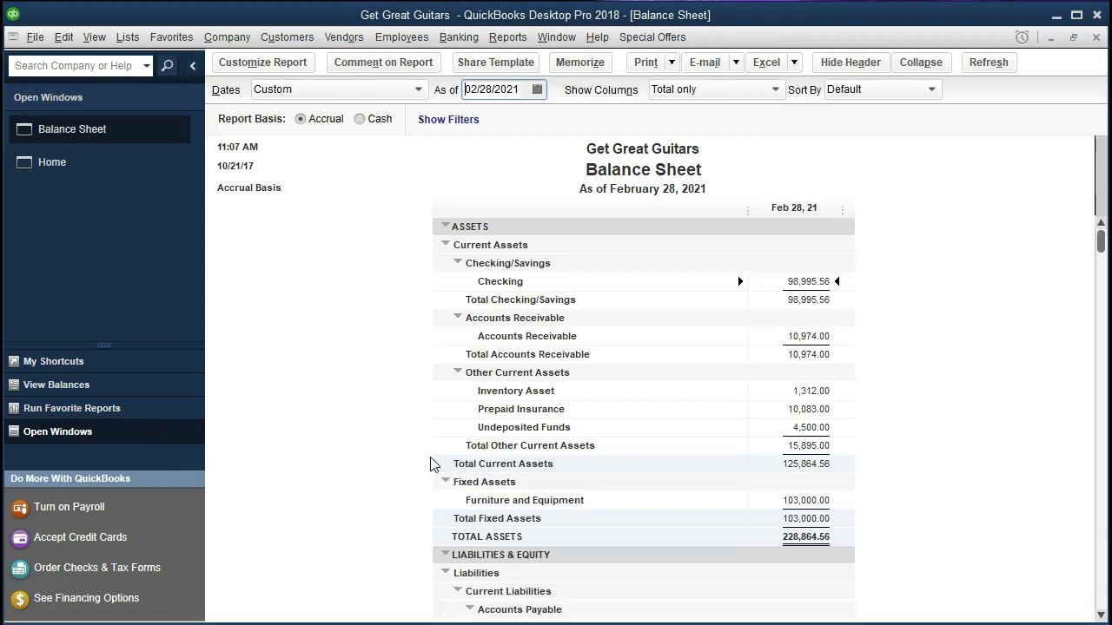
Step: Examine the transactions behind the Furniture and Equipment balance and close the Transactions by Account report
{"action": "scroll", "coordinate": [432, 464], "scroll_direction": "down", "scroll_amount": 1}
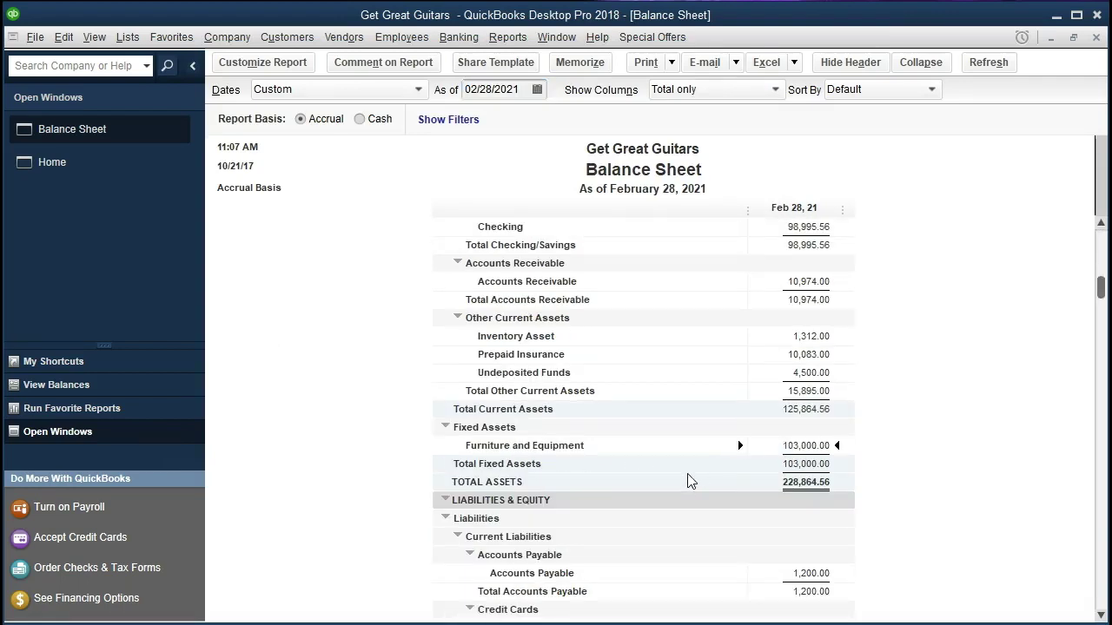
{"action": "scroll", "coordinate": [688, 479], "scroll_direction": "down", "scroll_amount": 1}
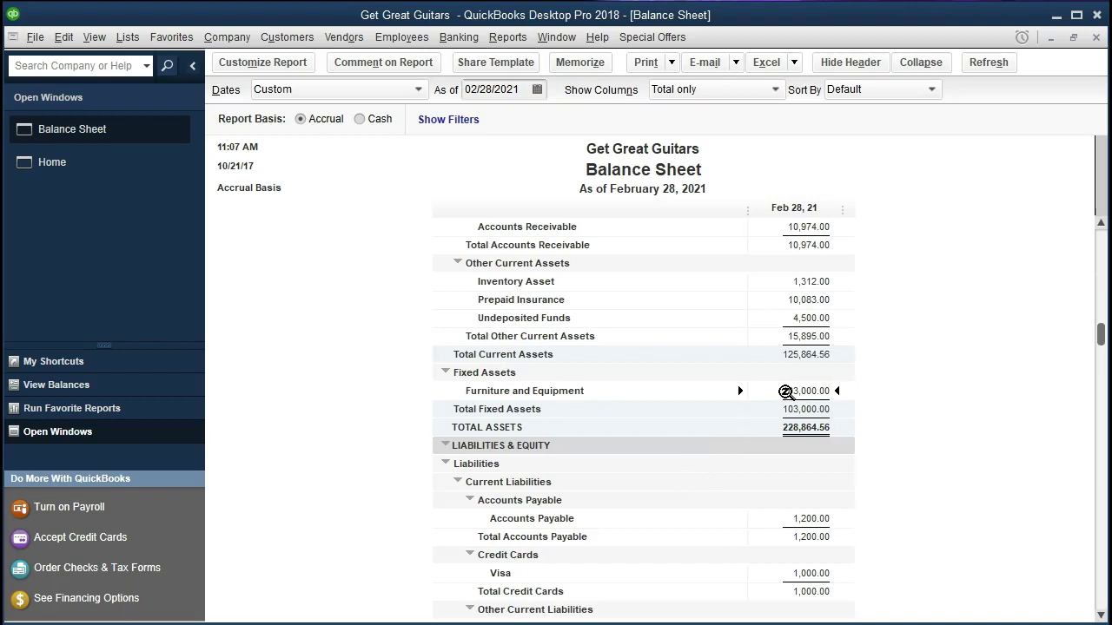
{"action": "double_click", "coordinate": [789, 391]}
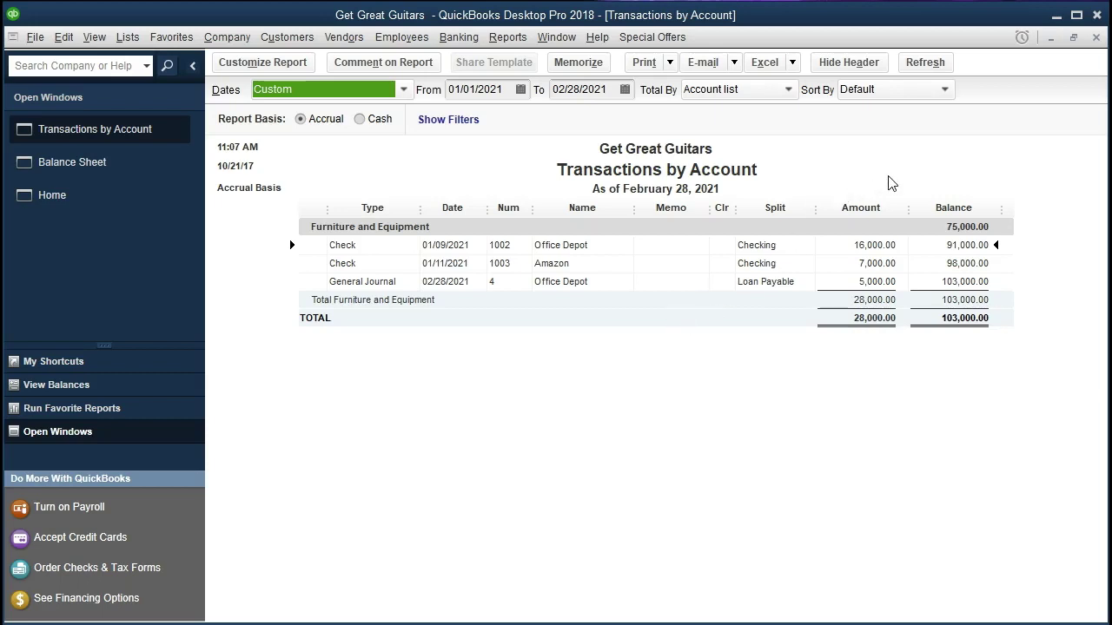
{"action": "left_click", "coordinate": [1096, 37]}
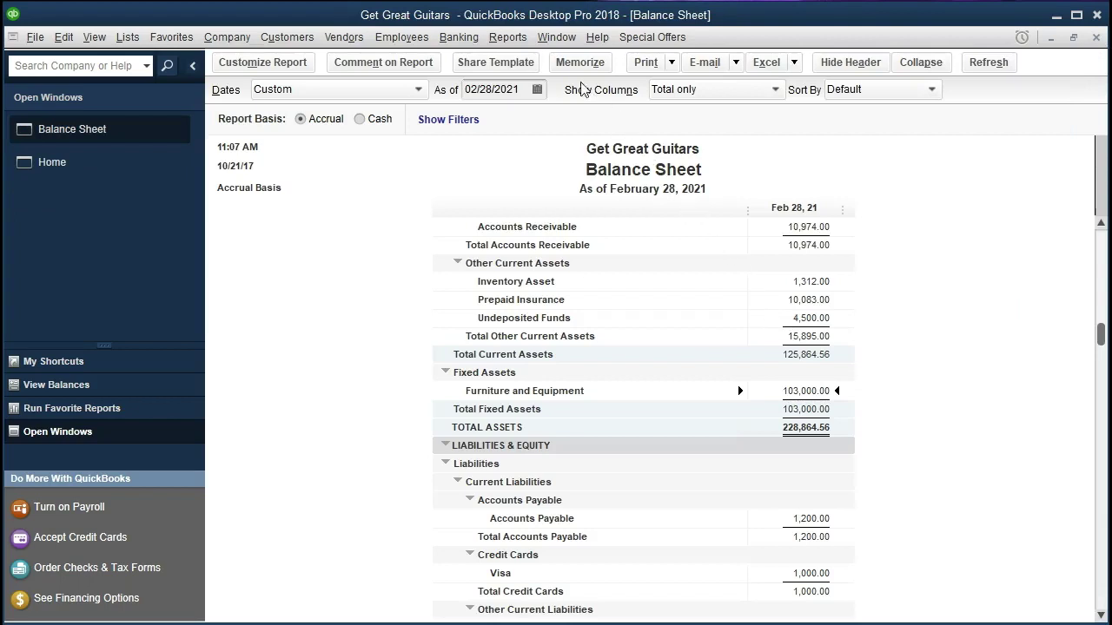
Step: Open the standard Profit & Loss report from the company and financial reports
{"action": "left_click", "coordinate": [522, 40]}
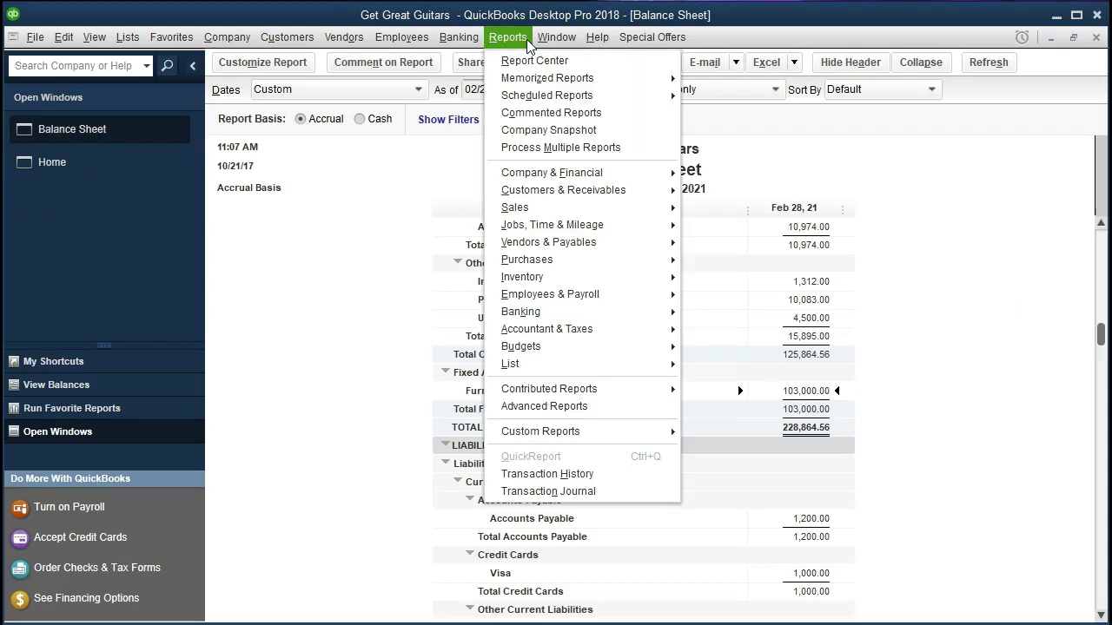
{"action": "mouse_move", "coordinate": [631, 182]}
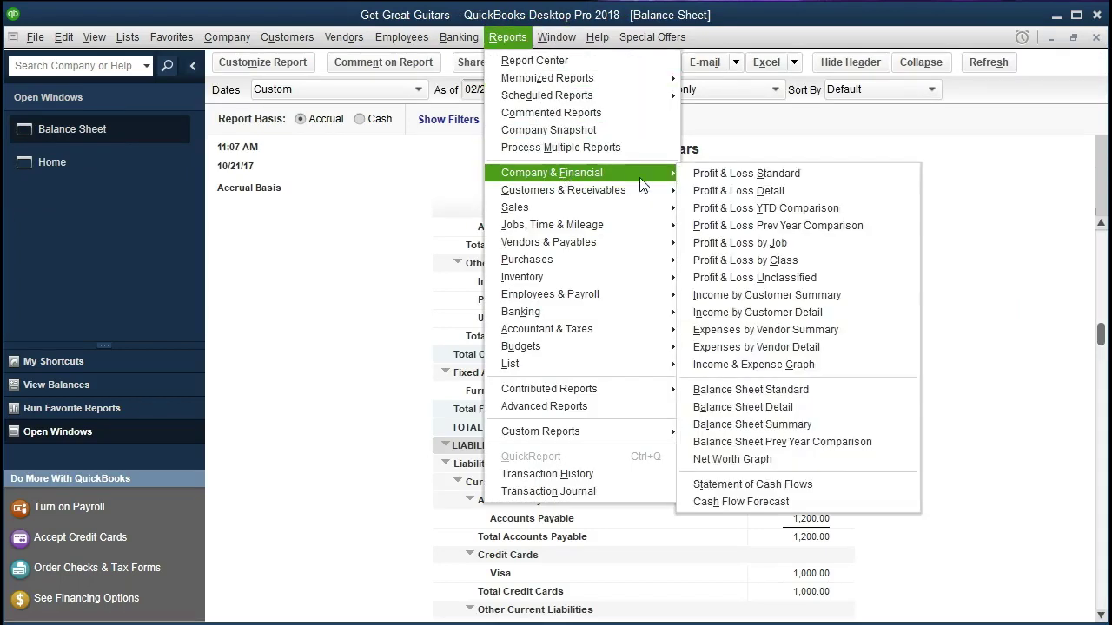
{"action": "left_click", "coordinate": [685, 179]}
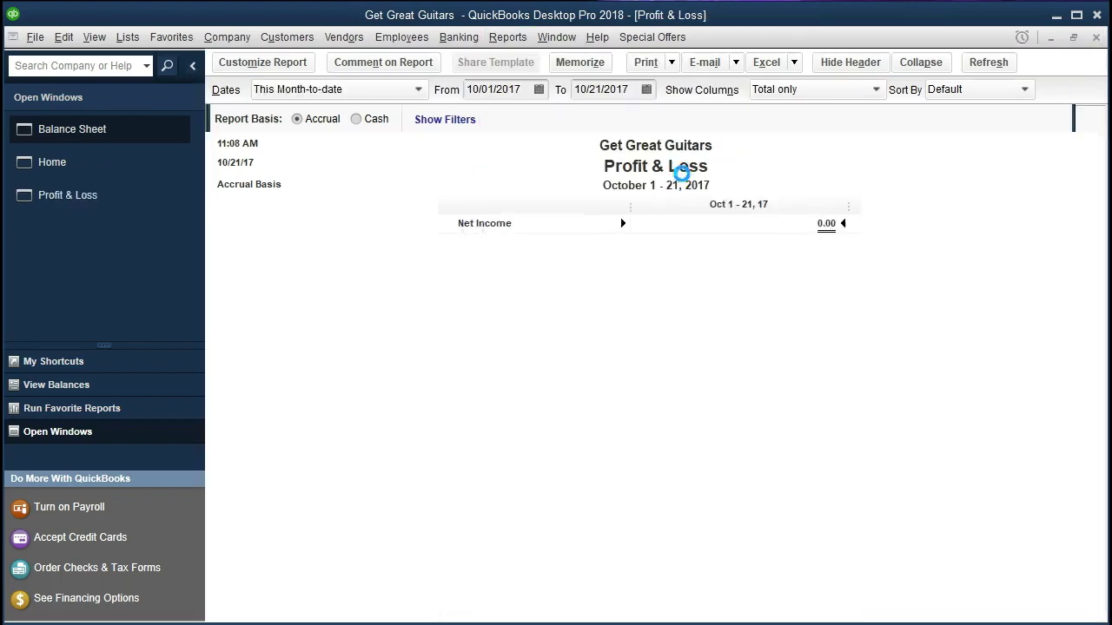
Step: Enter 01/01/2028 as the Profit & Loss start date and 02/28/2021 as the end date
{"action": "type", "text": "0"}
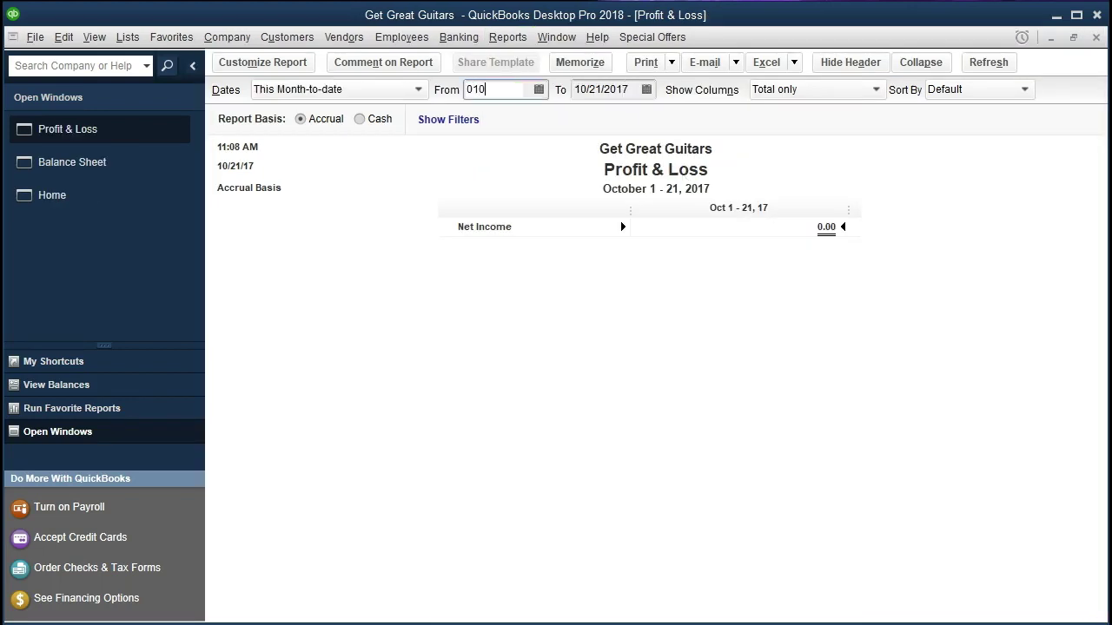
{"action": "type", "text": "1/01/2028"}
{"action": "key", "text": "Tab"}
{"action": "type", "text": "02/28/"}
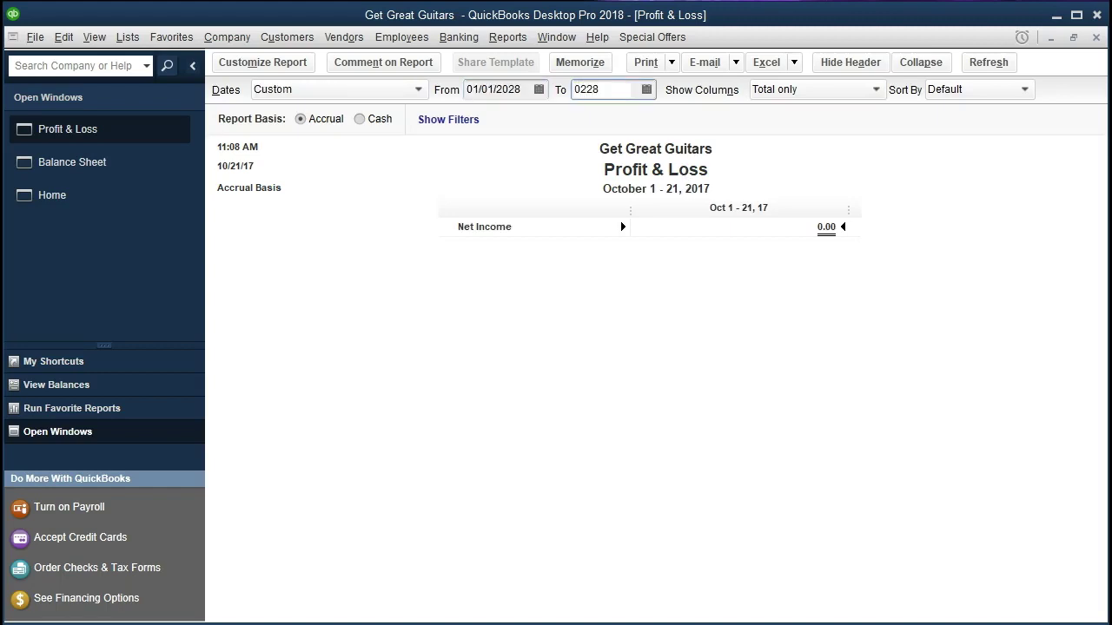
{"action": "type", "text": "2021"}
{"action": "key", "text": "Tab"}
Step: Set the Profit & Loss date range to 01/01/2021 through 02/28/2021 and review the report down to net income
{"action": "left_click", "coordinate": [528, 89]}
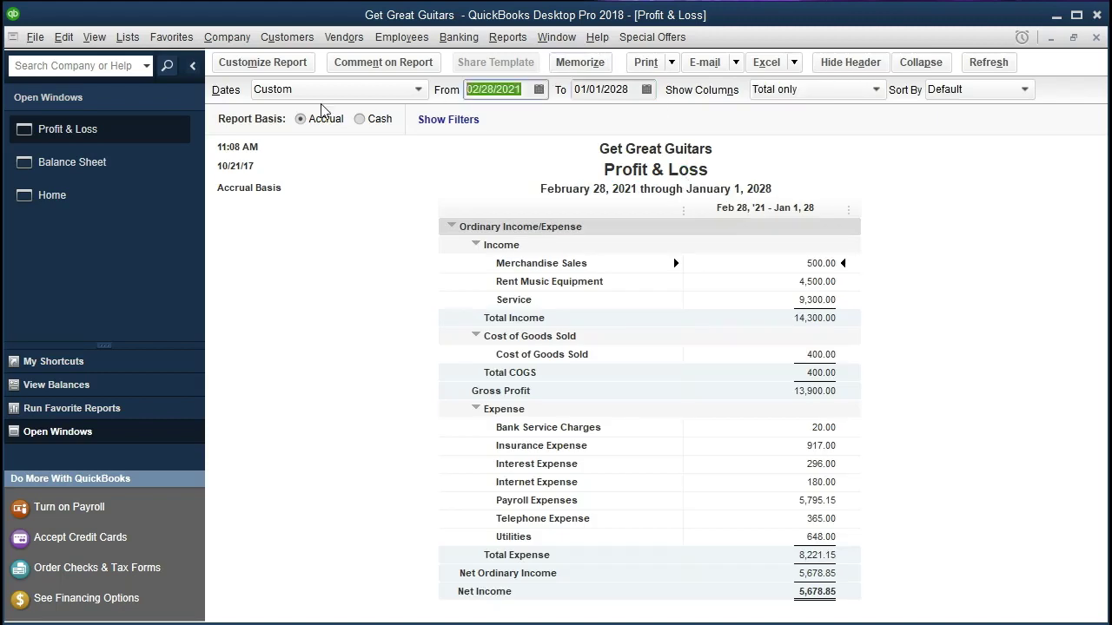
{"action": "type", "text": "01/01/2021"}
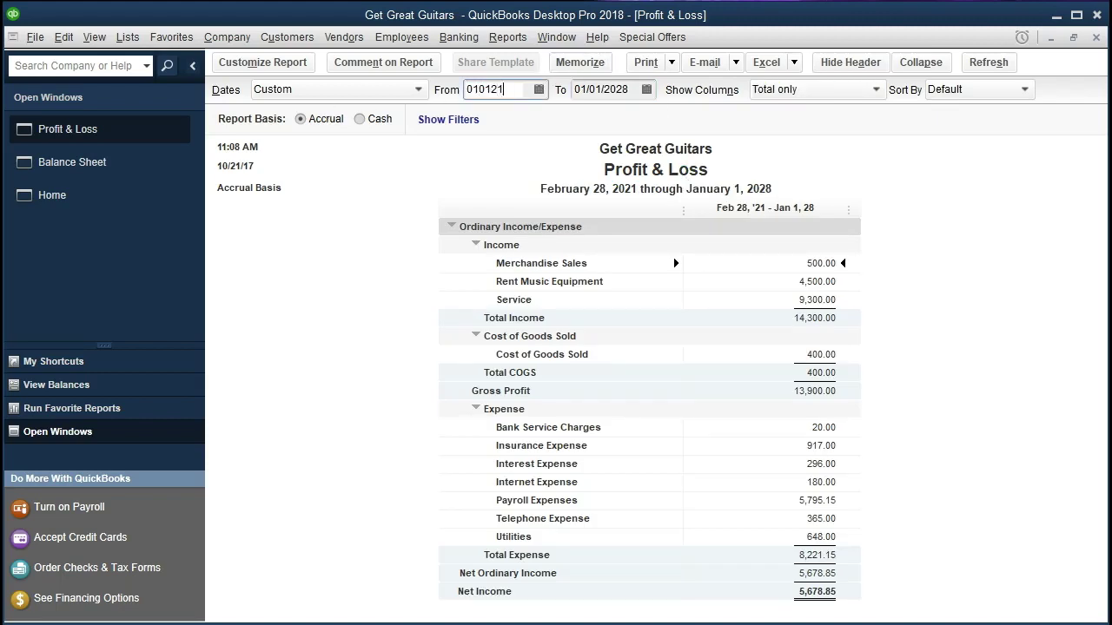
{"action": "key", "text": "Tab"}
{"action": "type", "text": "02282021"}
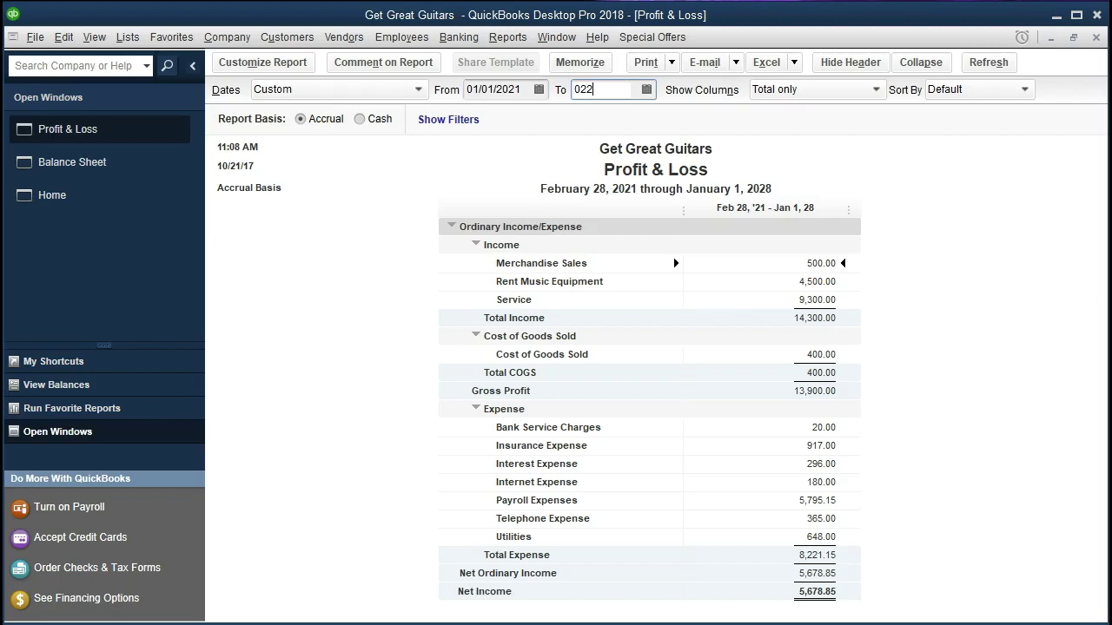
{"action": "key", "text": "Tab"}
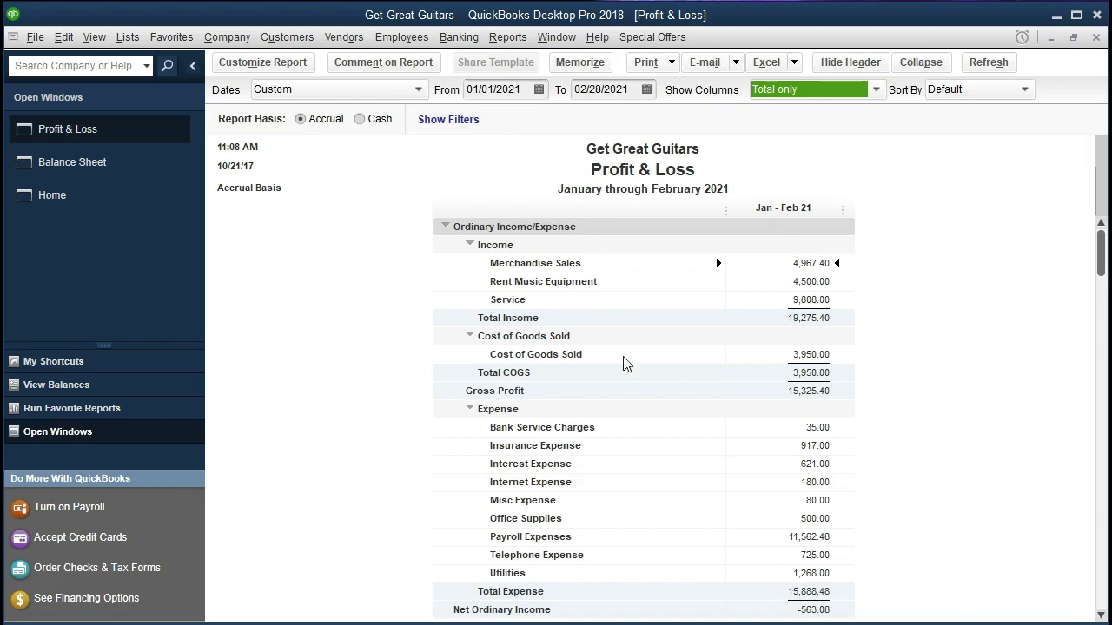
{"action": "scroll", "coordinate": [632, 379], "scroll_direction": "down", "scroll_amount": 3}
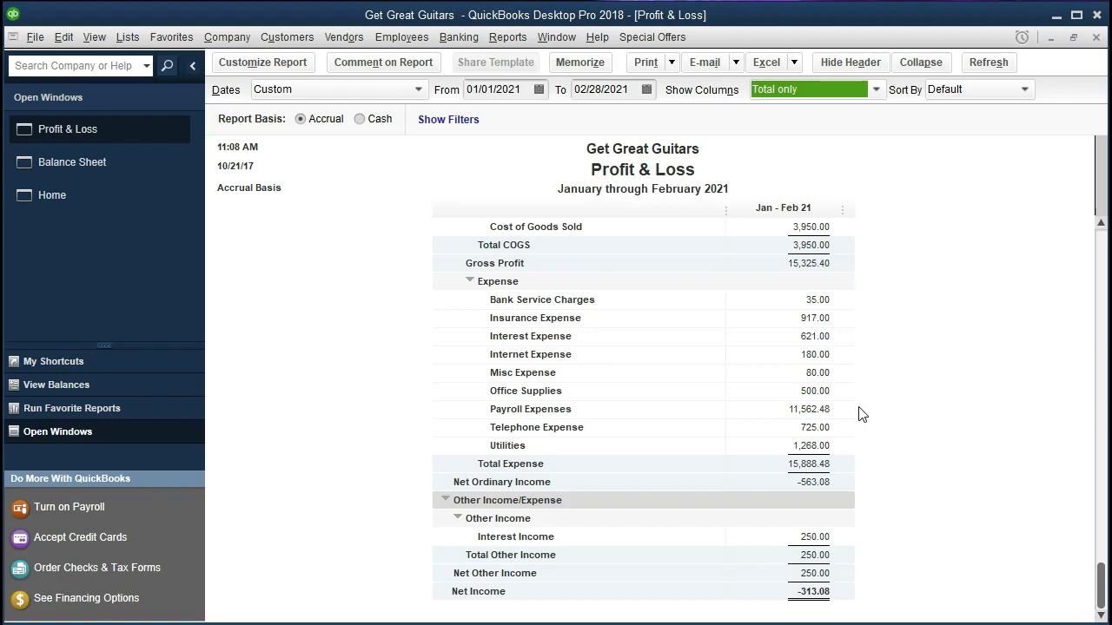
{"action": "scroll", "coordinate": [858, 414], "scroll_direction": "up", "scroll_amount": 3}
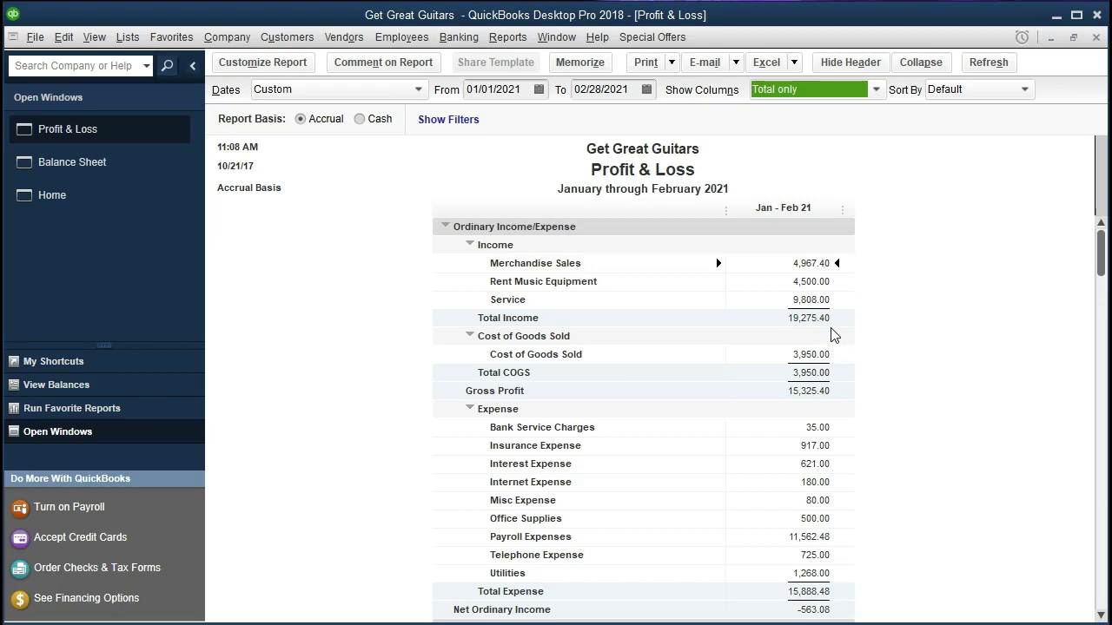
Step: Return to the Balance Sheet, switch to Calculator and subtract 10,000 from the 103,000 furniture and equipment cost
{"action": "left_click", "coordinate": [132, 174]}
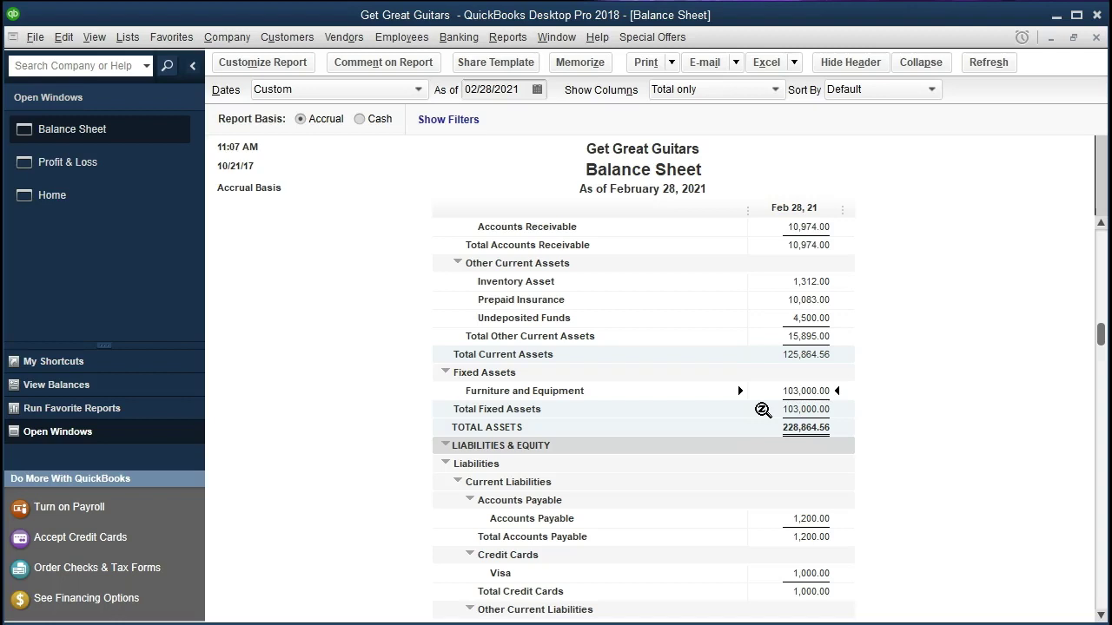
{"action": "left_click_drag", "start_coordinate": [1003, 145], "coordinate": [226, 175]}
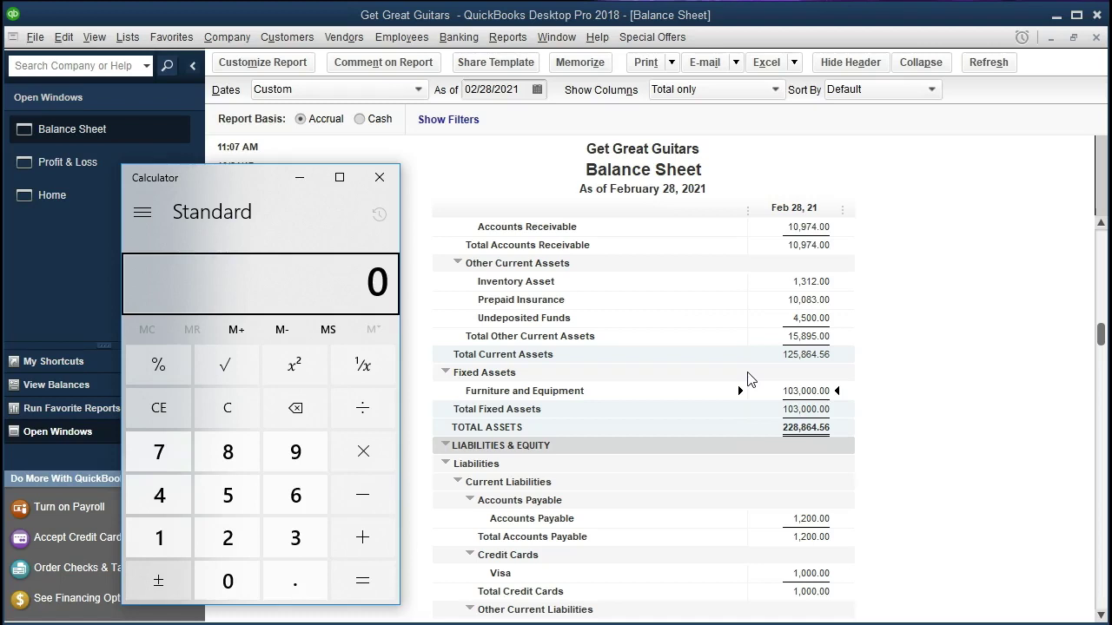
{"action": "left_click_drag", "start_coordinate": [237, 182], "coordinate": [269, 172]}
{"action": "type", "text": "103,000"}
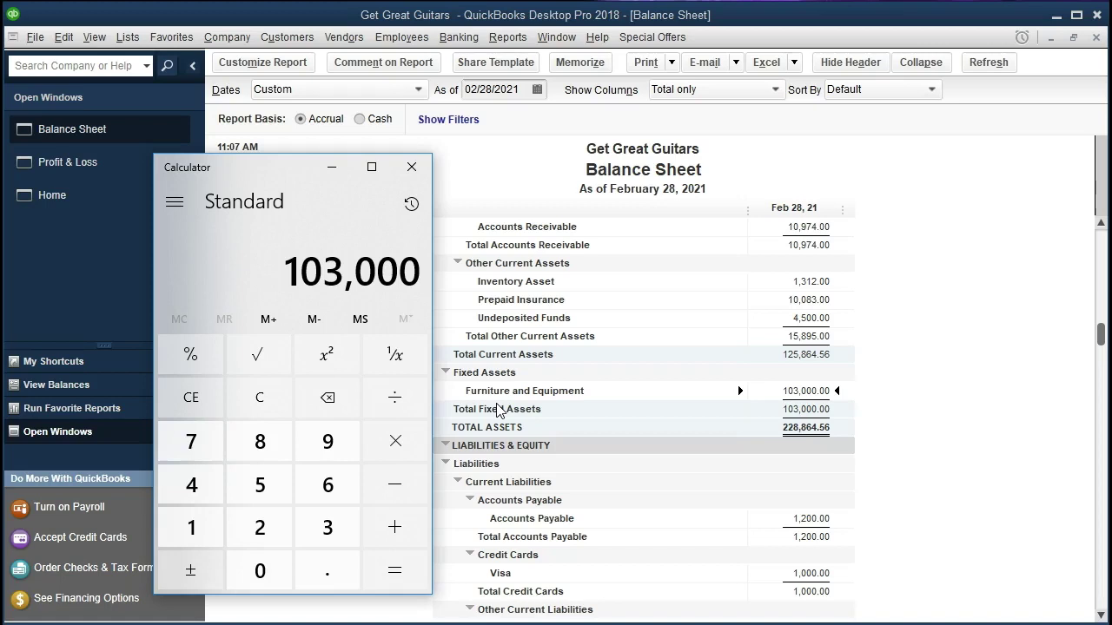
{"action": "key", "text": "minus"}
{"action": "type", "text": "10000"}
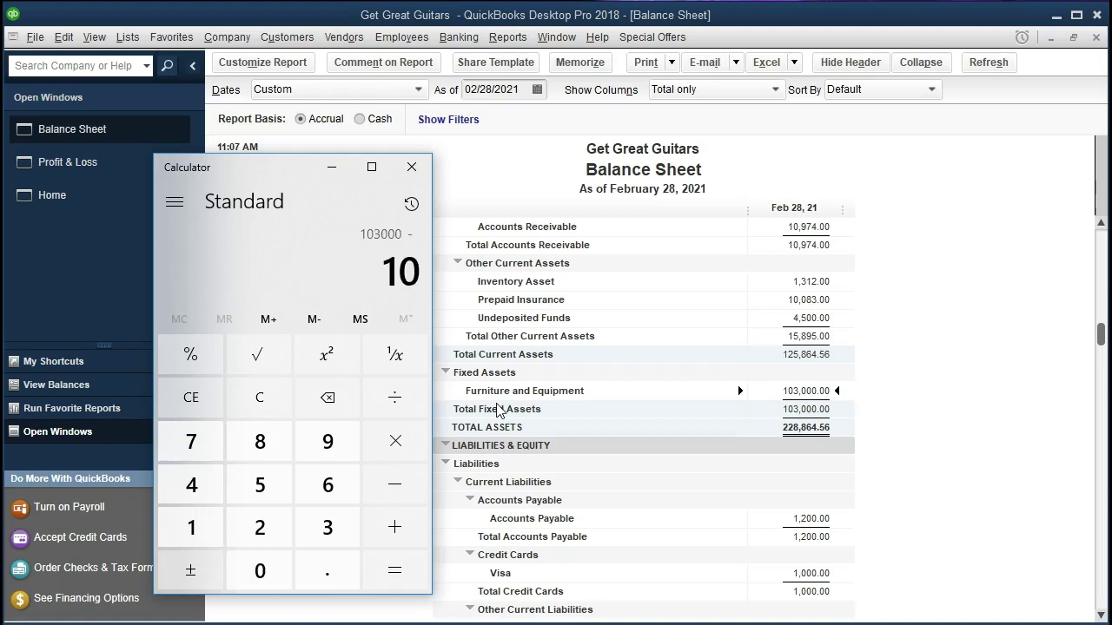
{"action": "key", "text": "Return"}
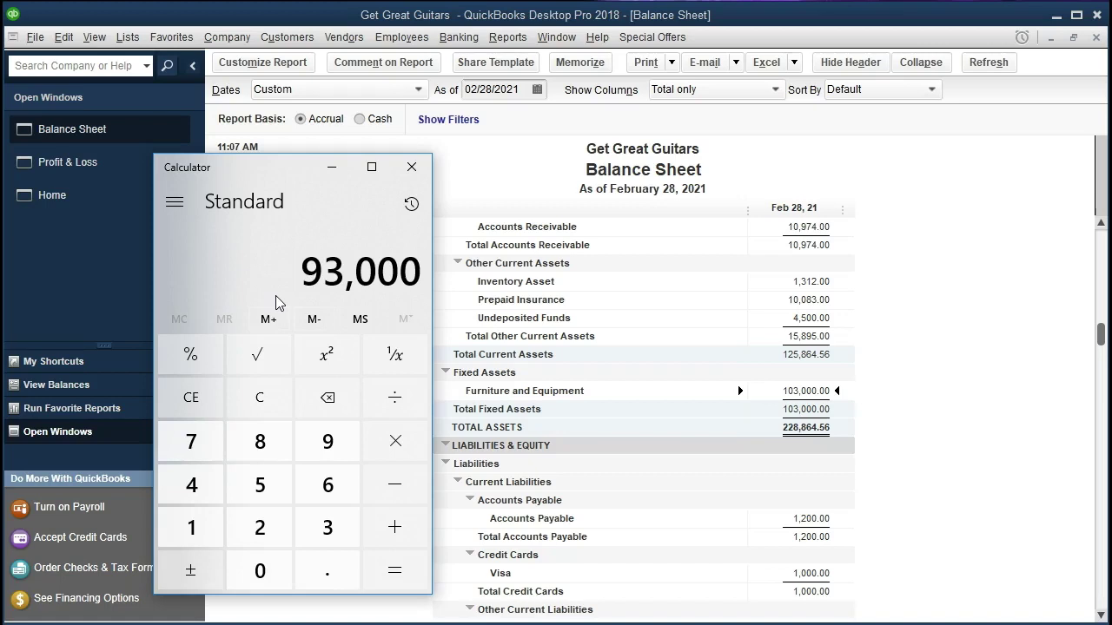
Step: Divide the calculated difference by 10 and by 12, and move Calculator out of the way
{"action": "key", "text": "slash"}
{"action": "type", "text": "10"}
{"action": "key", "text": "Return"}
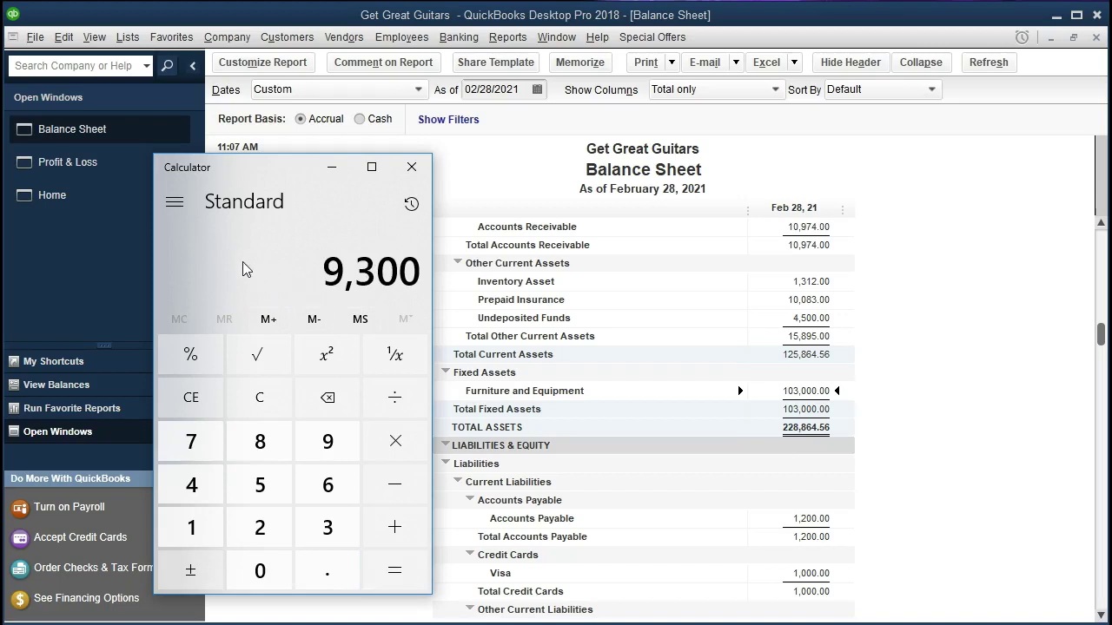
{"action": "key", "text": "slash"}
{"action": "type", "text": "12"}
{"action": "key", "text": "Return"}
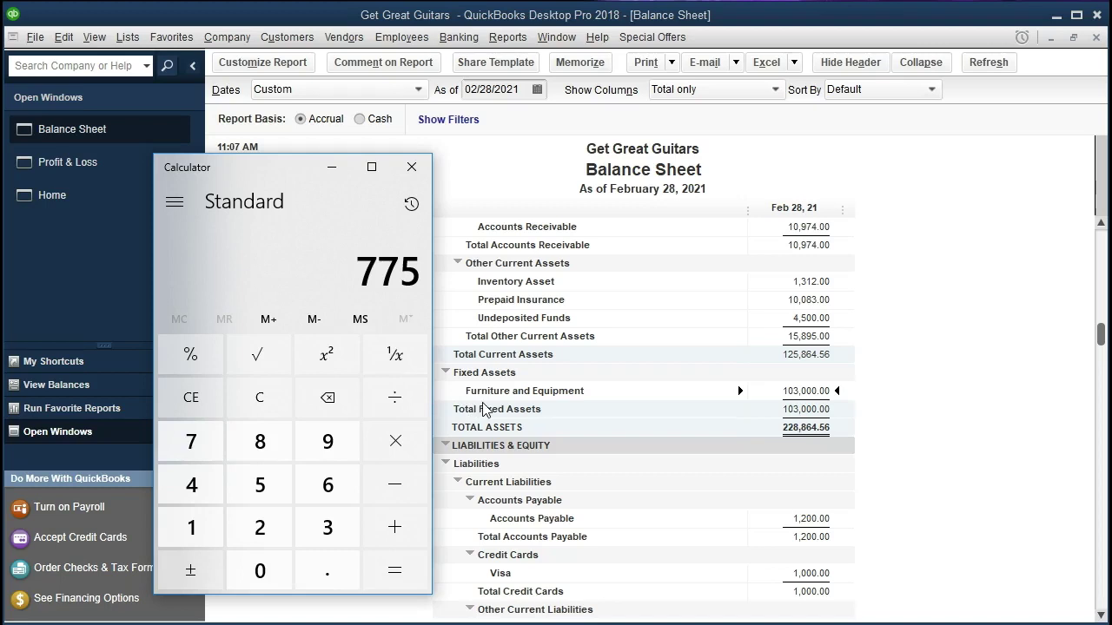
{"action": "left_click_drag", "start_coordinate": [261, 189], "coordinate": [1111, 228]}
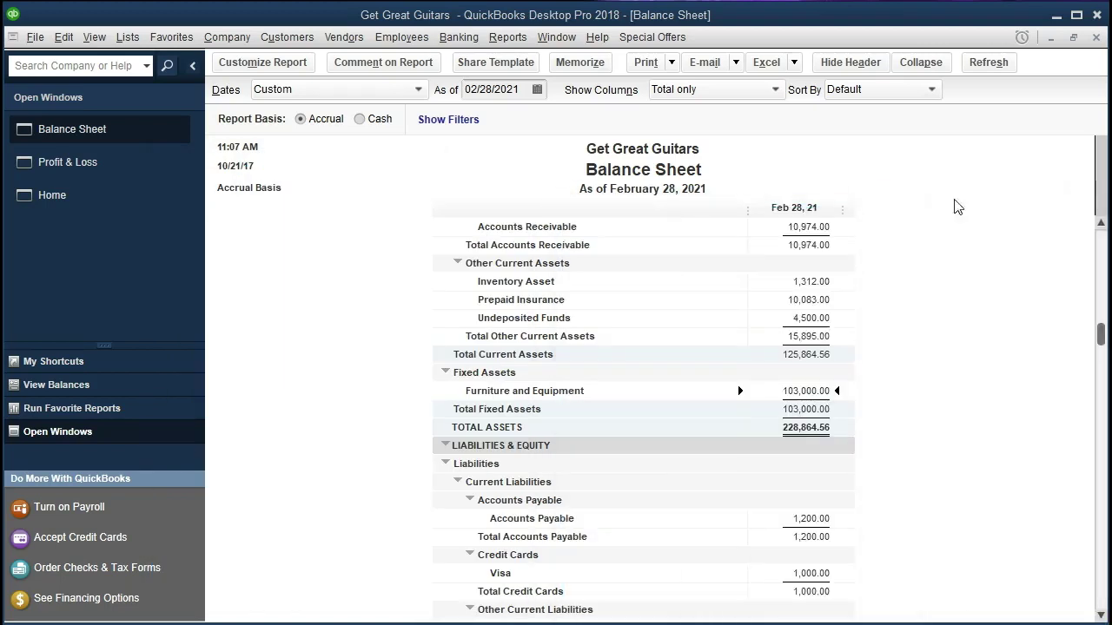
{"action": "left_click", "coordinate": [245, 42]}
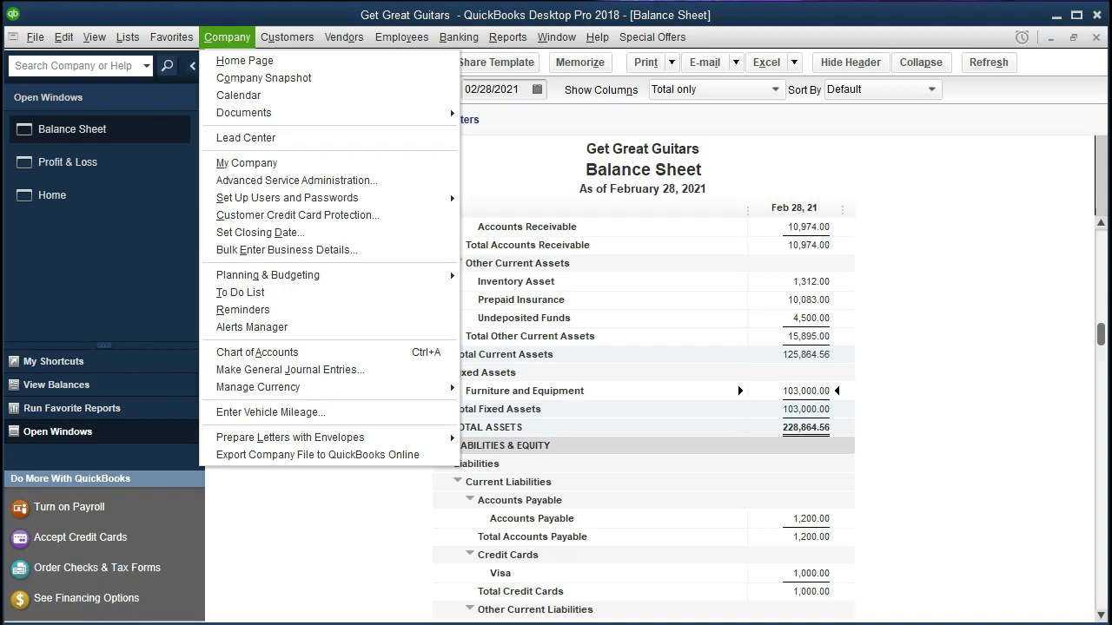
{"action": "left_click", "coordinate": [295, 522]}
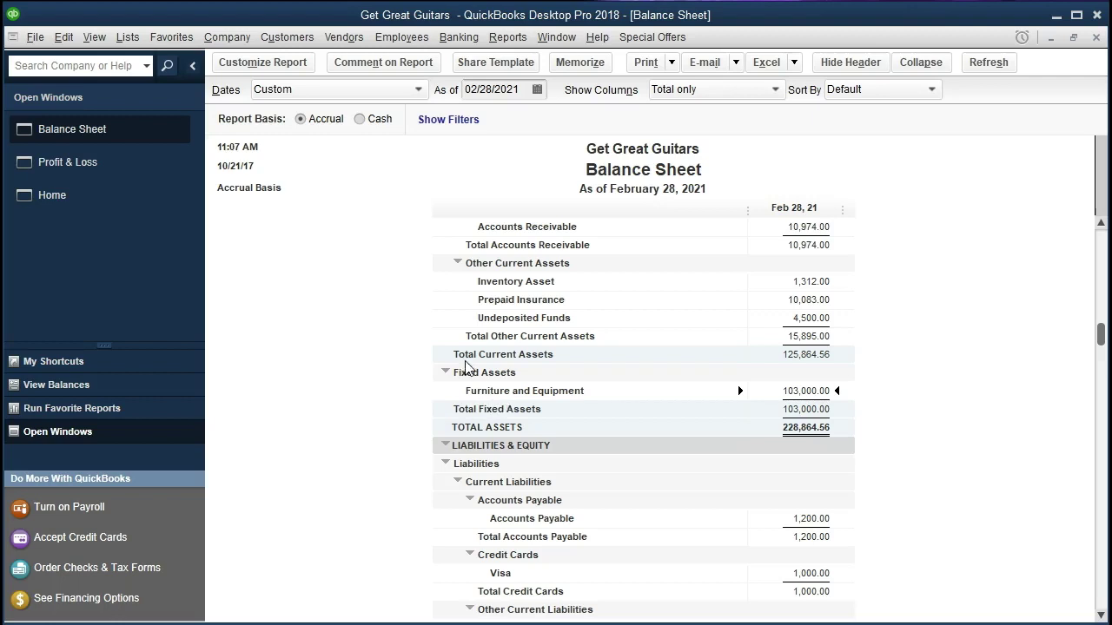
Step: Open the Chart of Accounts, locate the Accumulated Depreciation fixed asset account, and close the list
{"action": "left_click", "coordinate": [134, 44]}
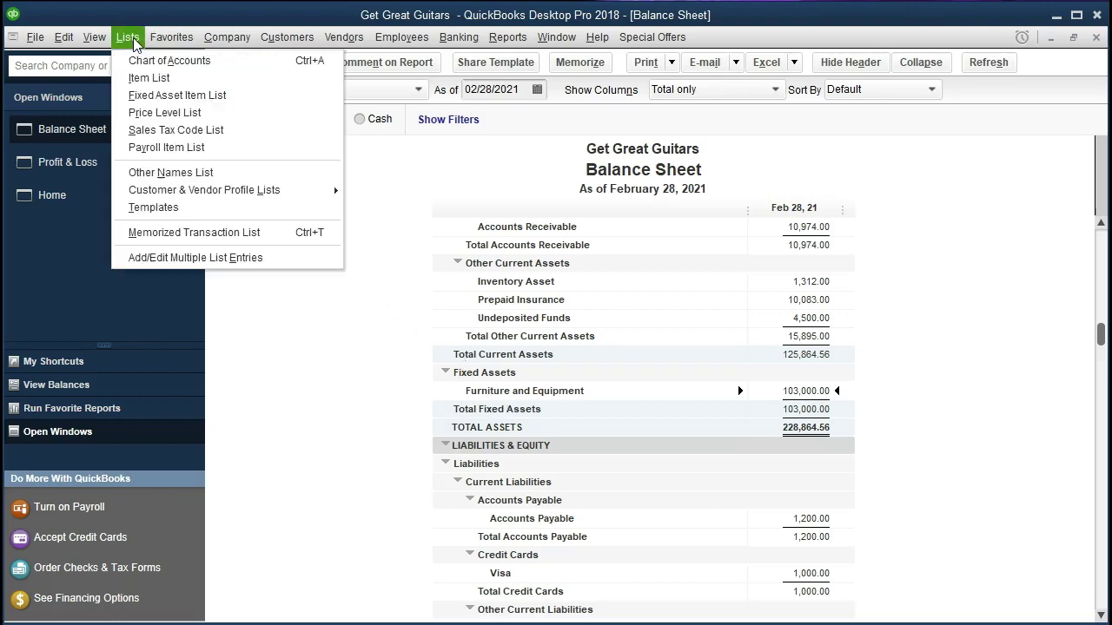
{"action": "left_click", "coordinate": [218, 68]}
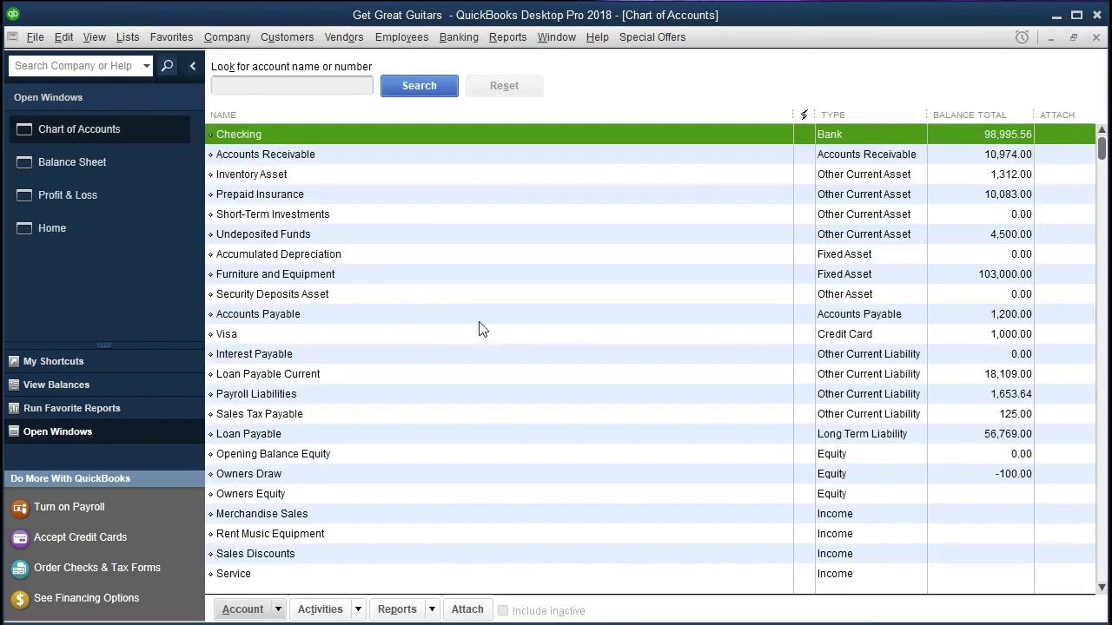
{"action": "left_click", "coordinate": [452, 255]}
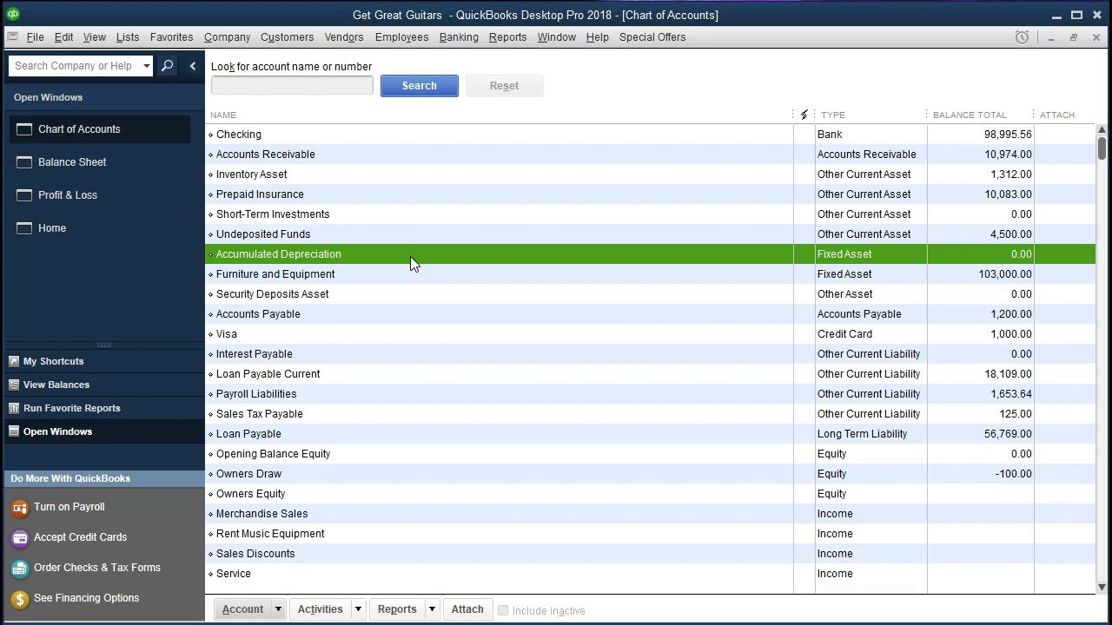
{"action": "left_click", "coordinate": [1094, 38]}
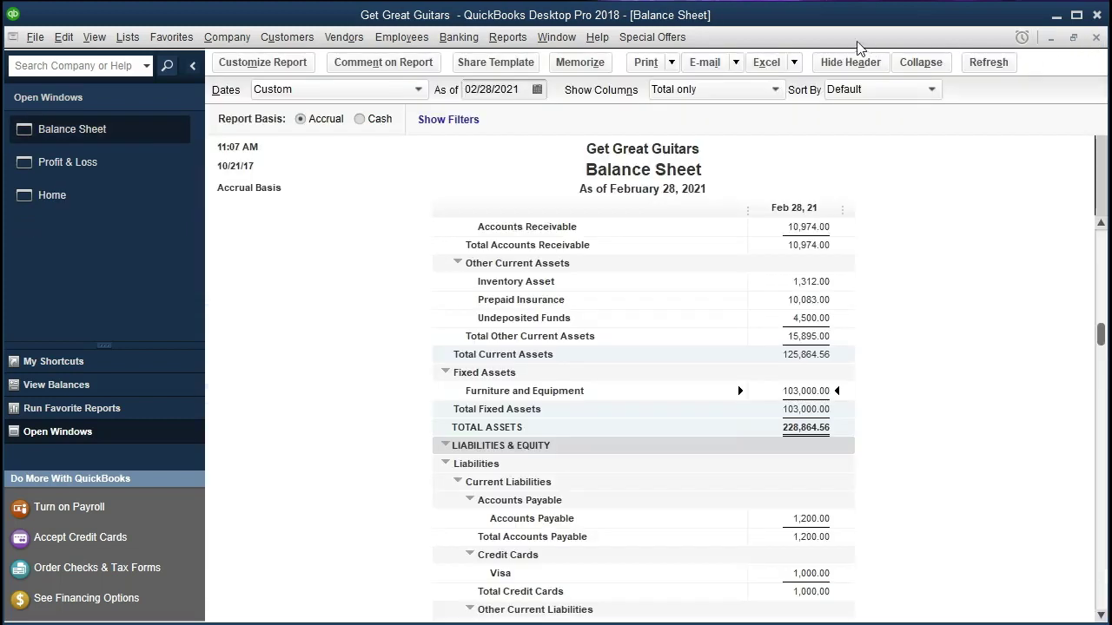
Step: Open the register for the Accumulated Depreciation account
{"action": "left_click", "coordinate": [466, 38]}
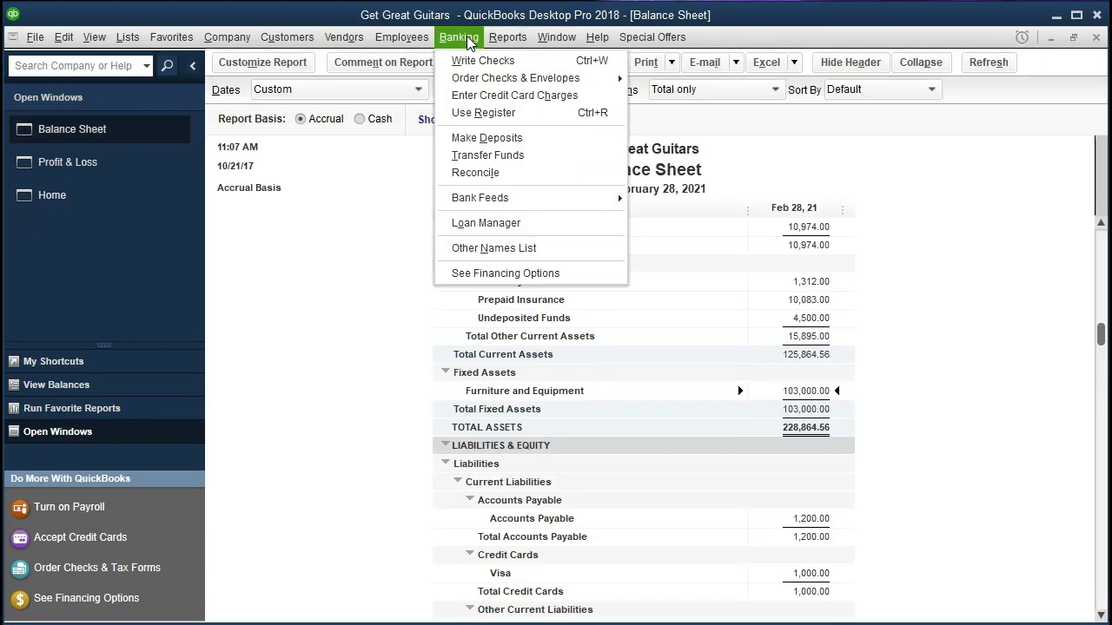
{"action": "left_click", "coordinate": [519, 116]}
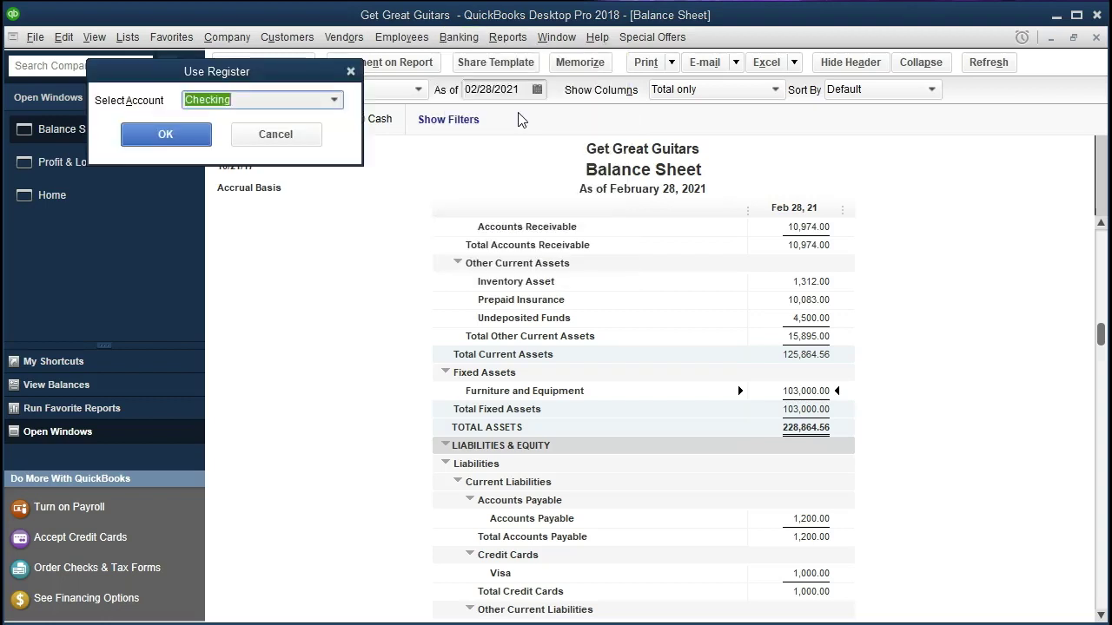
{"action": "left_click", "coordinate": [336, 100]}
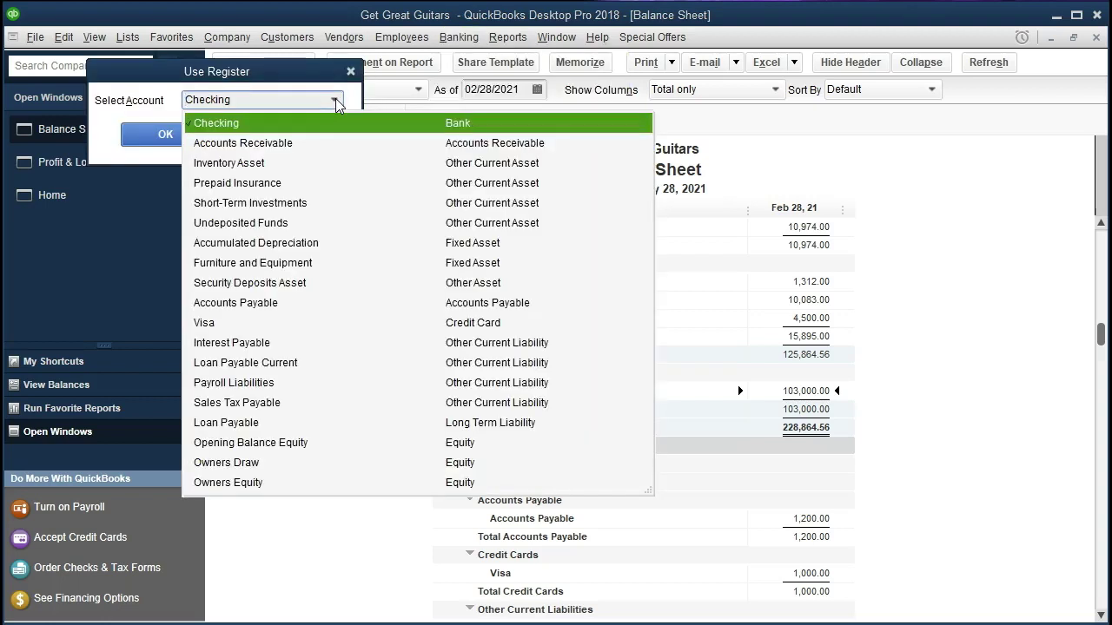
{"action": "left_click", "coordinate": [278, 245]}
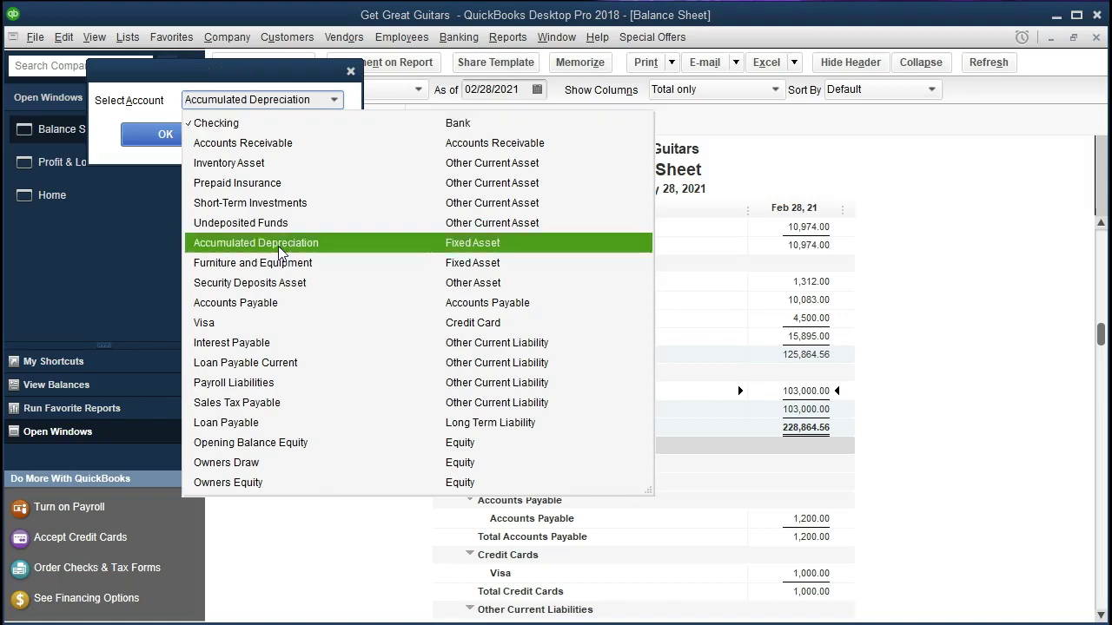
{"action": "left_click", "coordinate": [278, 244]}
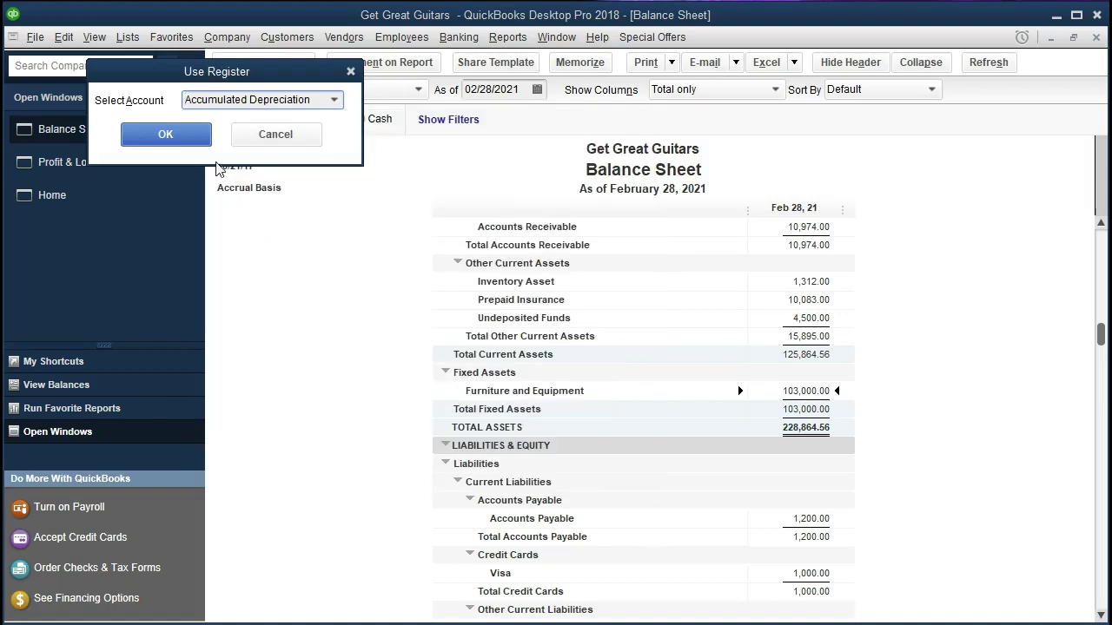
{"action": "left_click", "coordinate": [192, 139]}
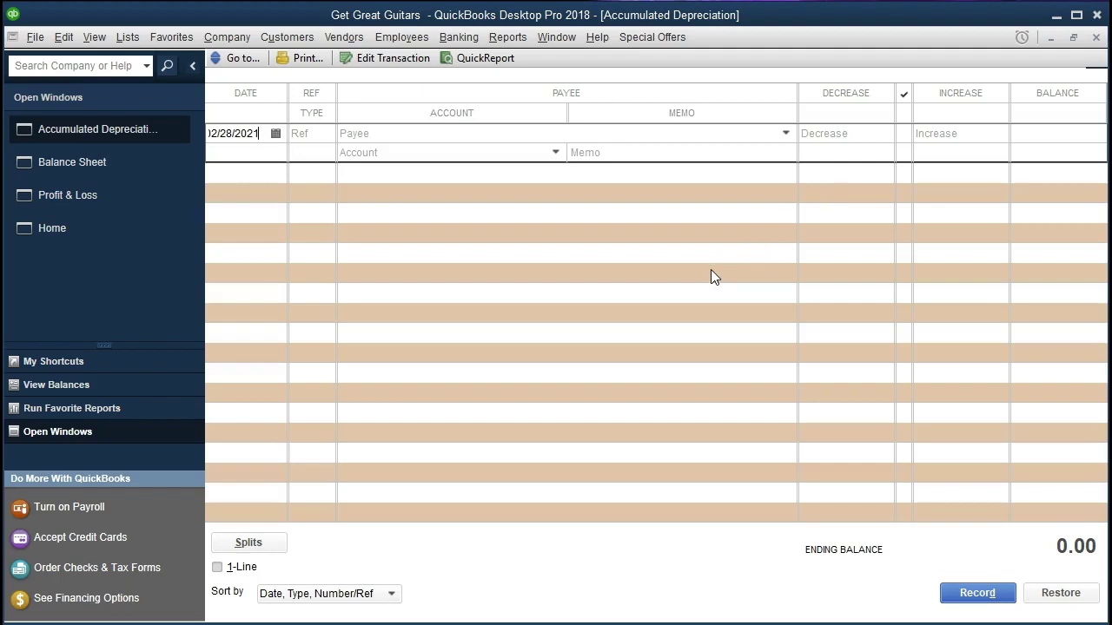
Step: Enter a decrease of 775 in the new register transaction dated 02/28/2021
{"action": "left_click", "coordinate": [930, 133]}
{"action": "left_click", "coordinate": [883, 133]}
{"action": "type", "text": "775"}
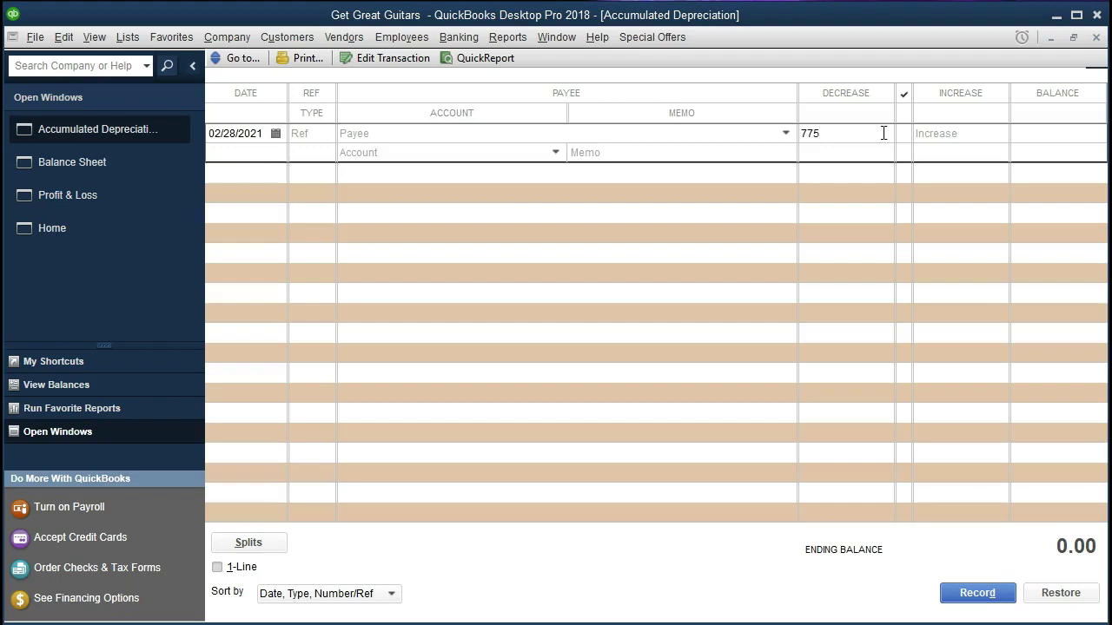
{"action": "key", "text": "Tab"}
Step: Assign the register transaction to the Depreciation Expense account and record it
{"action": "left_click", "coordinate": [556, 153]}
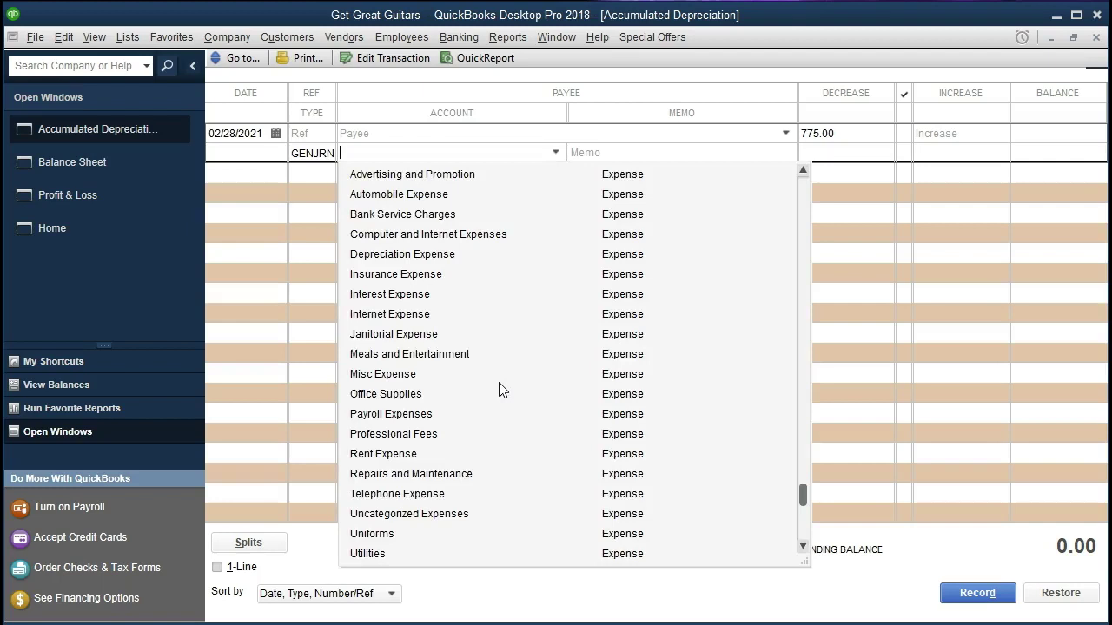
{"action": "scroll", "coordinate": [502, 390], "scroll_direction": "down", "scroll_amount": 1}
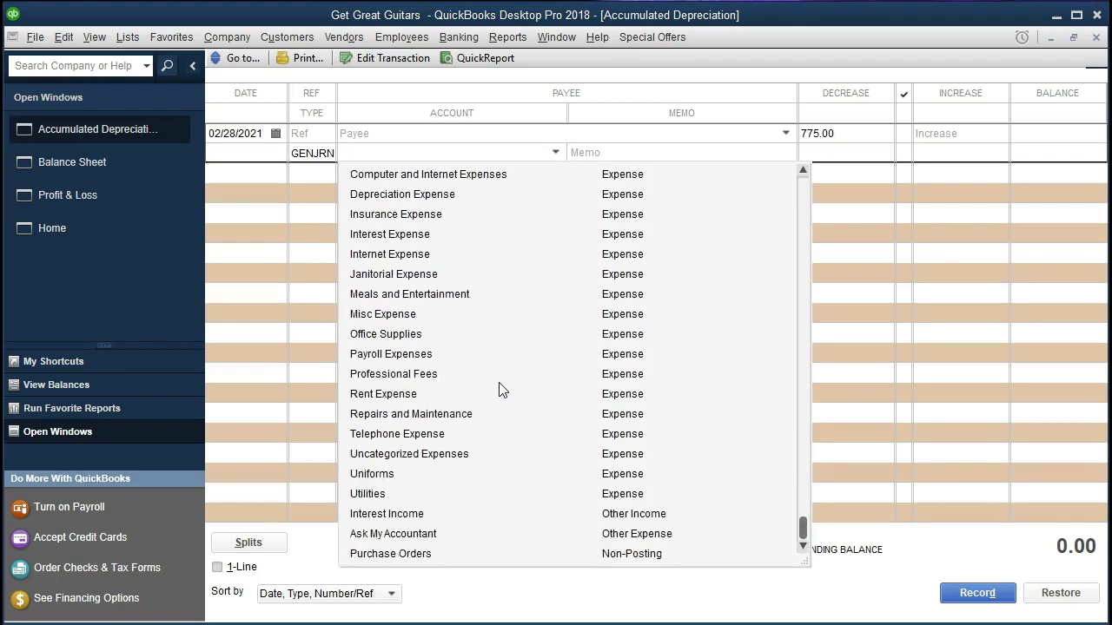
{"action": "left_click", "coordinate": [363, 151]}
{"action": "type", "text": "Depreciation Expense"}
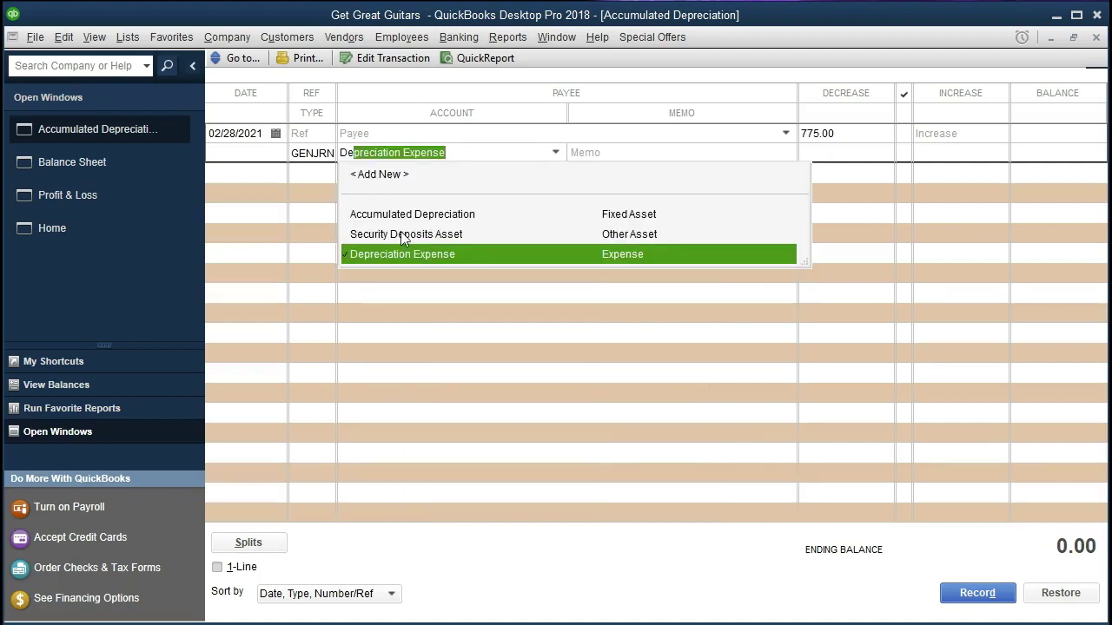
{"action": "key", "text": "Tab"}
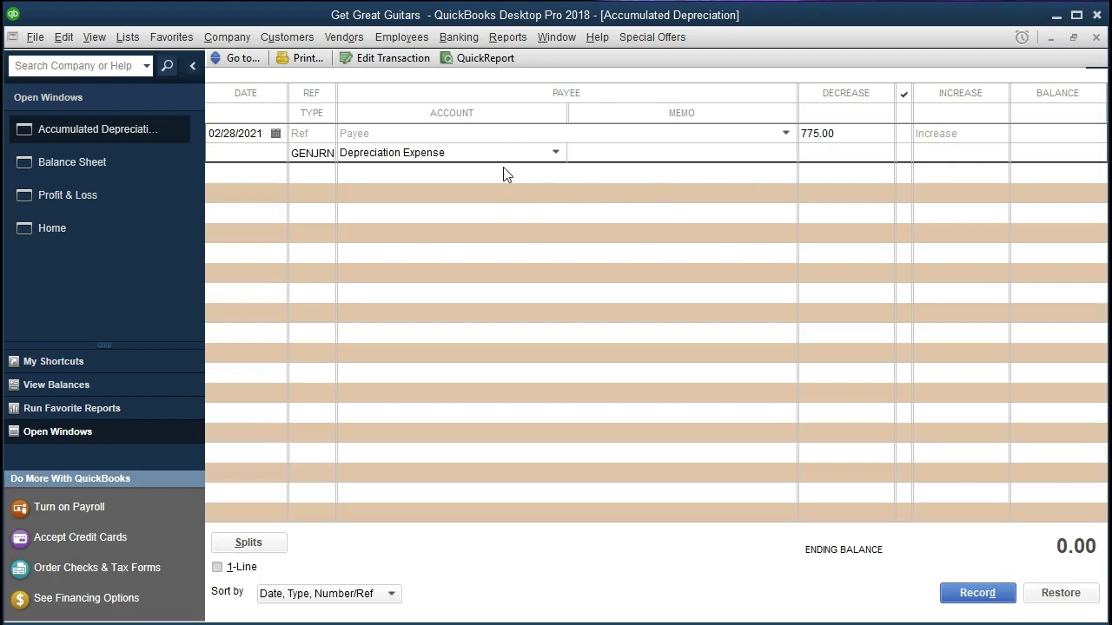
{"action": "key", "text": "Return"}
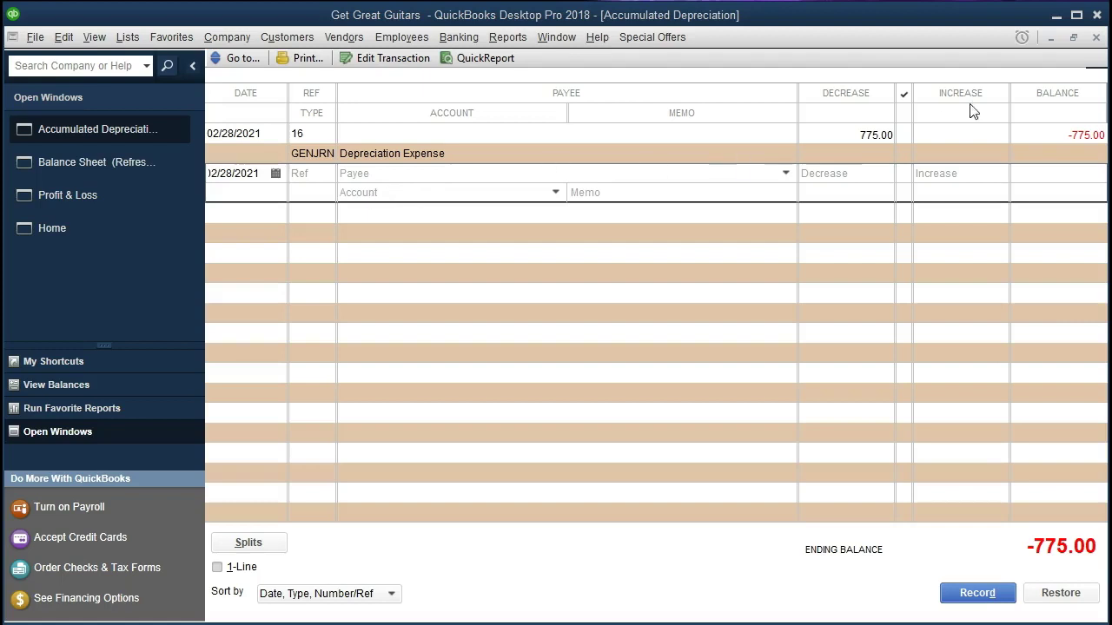
Step: Close the register and examine Accumulated Depreciation and Furniture and Equipment under Fixed Assets on the Balance Sheet
{"action": "left_click", "coordinate": [1096, 37]}
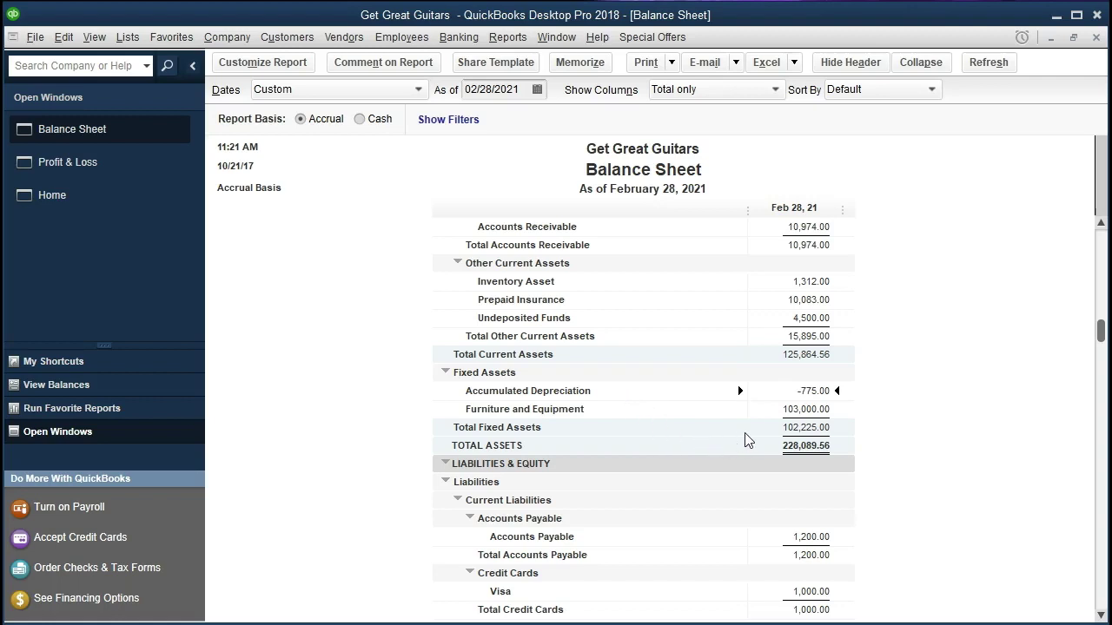
{"action": "left_click", "coordinate": [779, 411]}
{"action": "left_click", "coordinate": [763, 391]}
{"action": "left_click", "coordinate": [764, 406]}
Step: Switch to Calculator, subtract 775 from the 103,000 furniture and equipment cost, and move Calculator out of the way
{"action": "key", "text": "alt+Tab"}
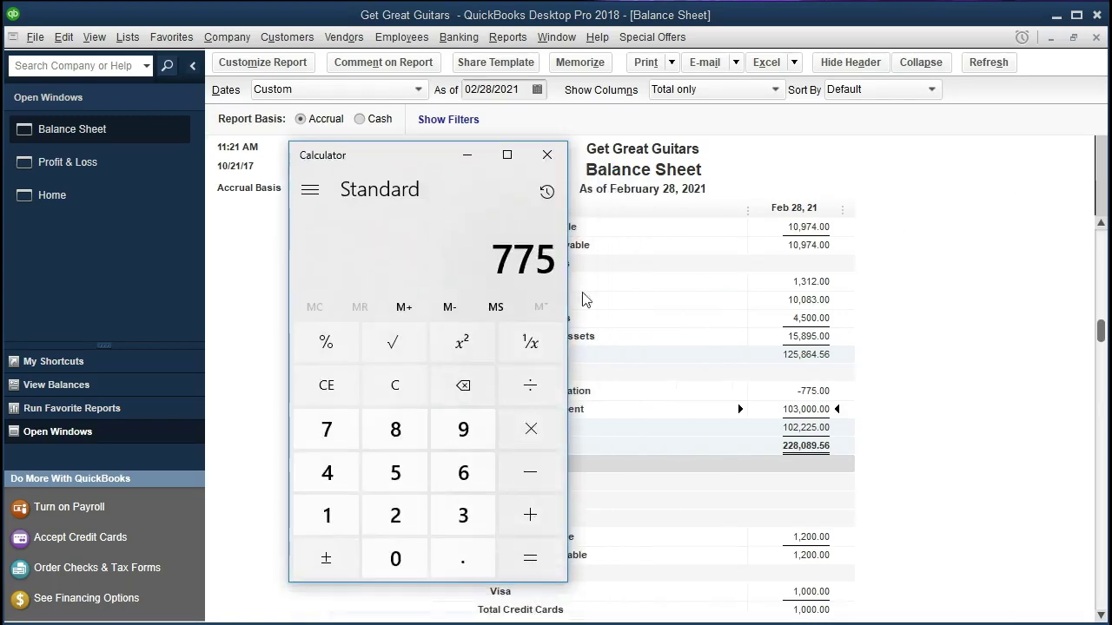
{"action": "left_click", "coordinate": [395, 385]}
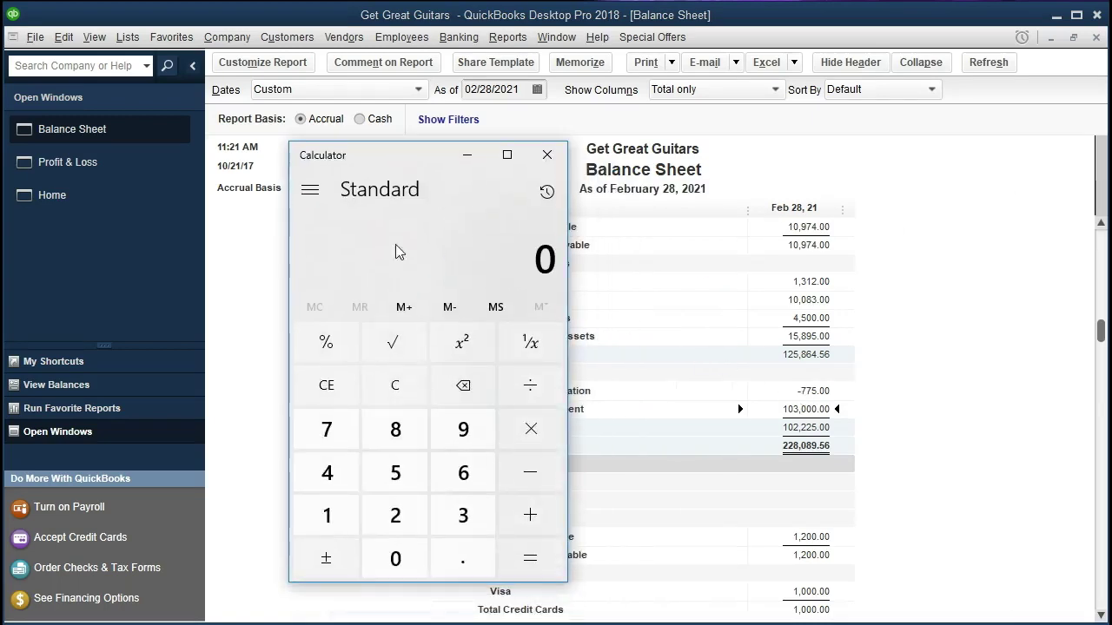
{"action": "left_click_drag", "start_coordinate": [405, 155], "coordinate": [222, 149]}
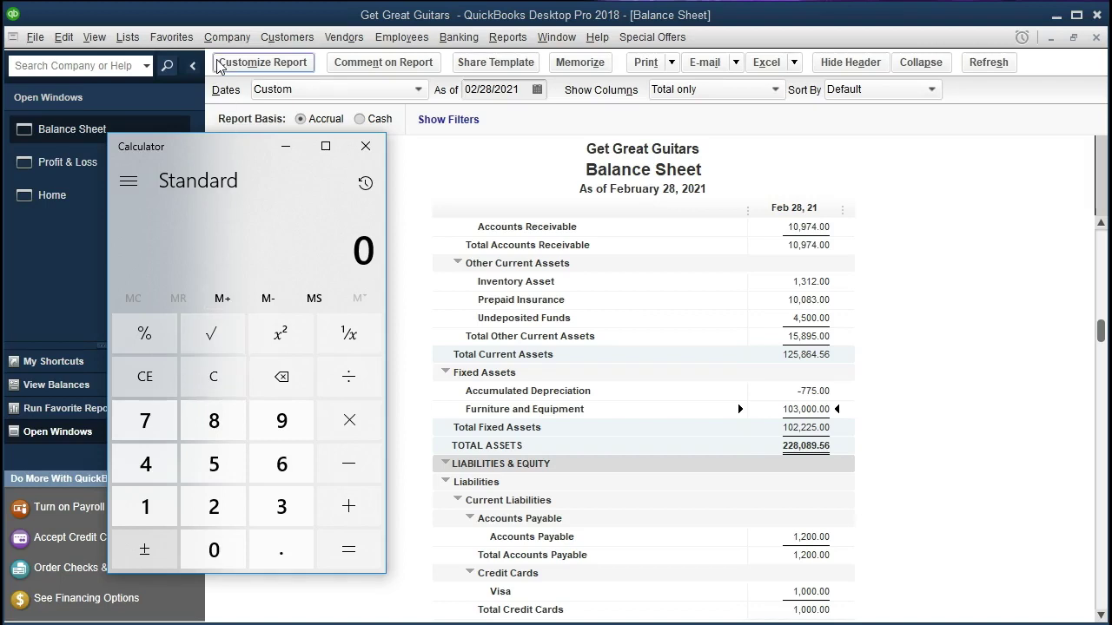
{"action": "type", "text": "1030000"}
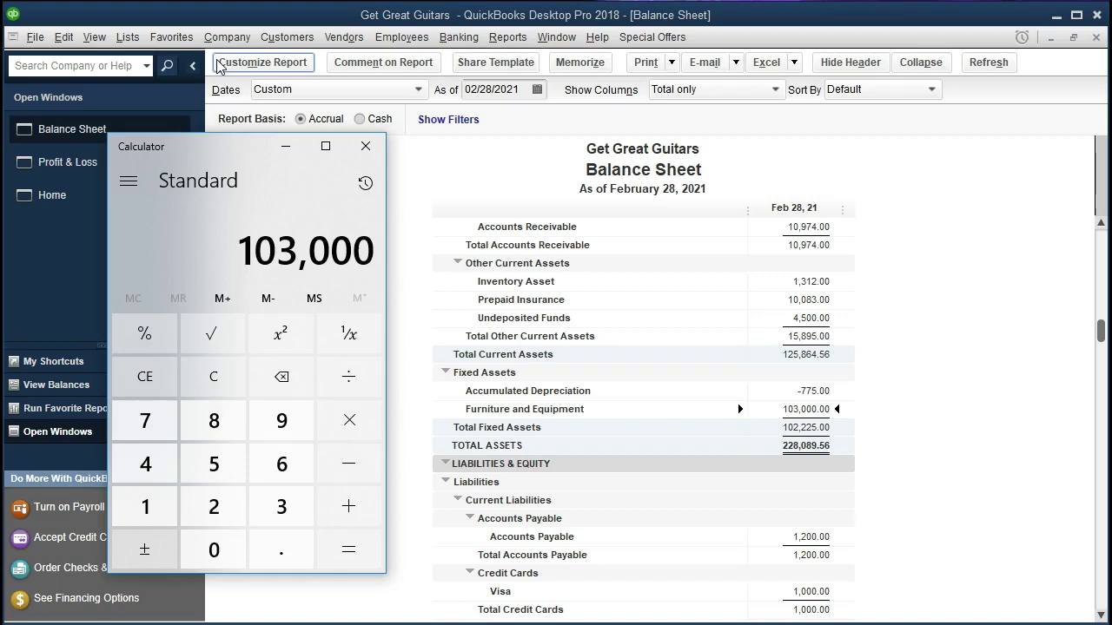
{"action": "key", "text": "minus"}
{"action": "type", "text": "775"}
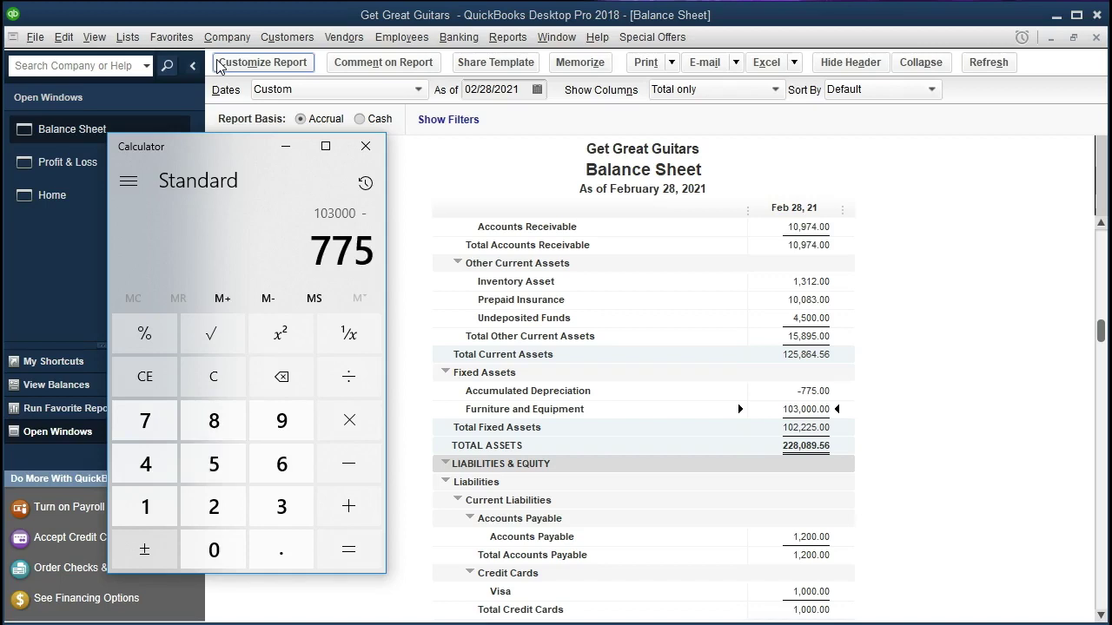
{"action": "key", "text": "Return"}
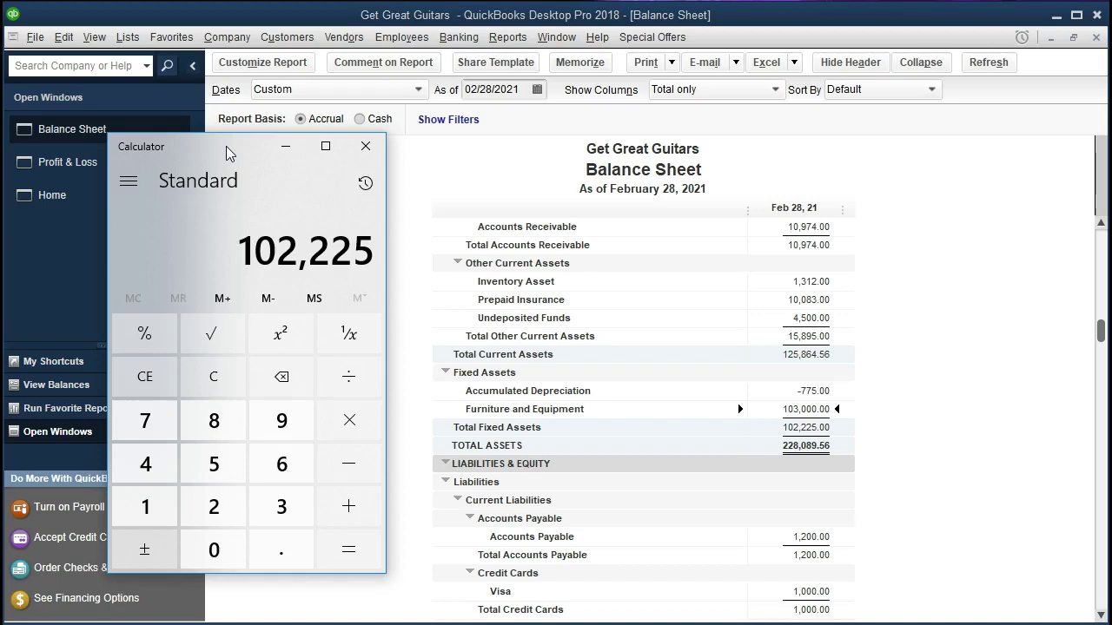
{"action": "left_click_drag", "start_coordinate": [226, 153], "coordinate": [1111, 174]}
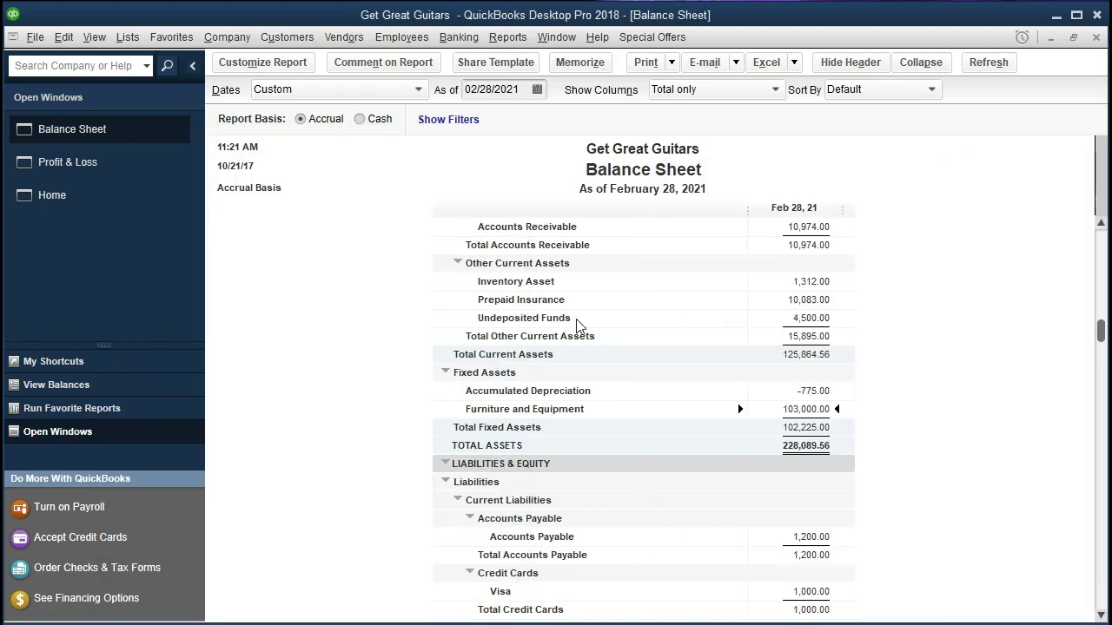
Step: Return to the Profit & Loss report and examine Depreciation Expense and net income
{"action": "left_click", "coordinate": [67, 165]}
{"action": "scroll", "coordinate": [397, 397], "scroll_direction": "down", "scroll_amount": 2}
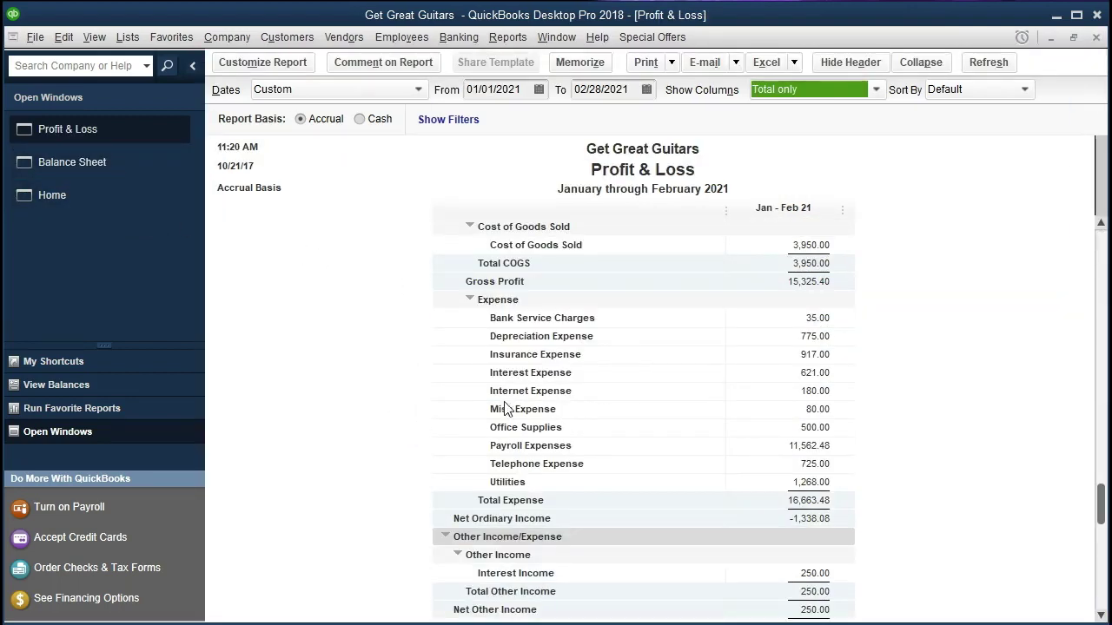
{"action": "left_click", "coordinate": [779, 335]}
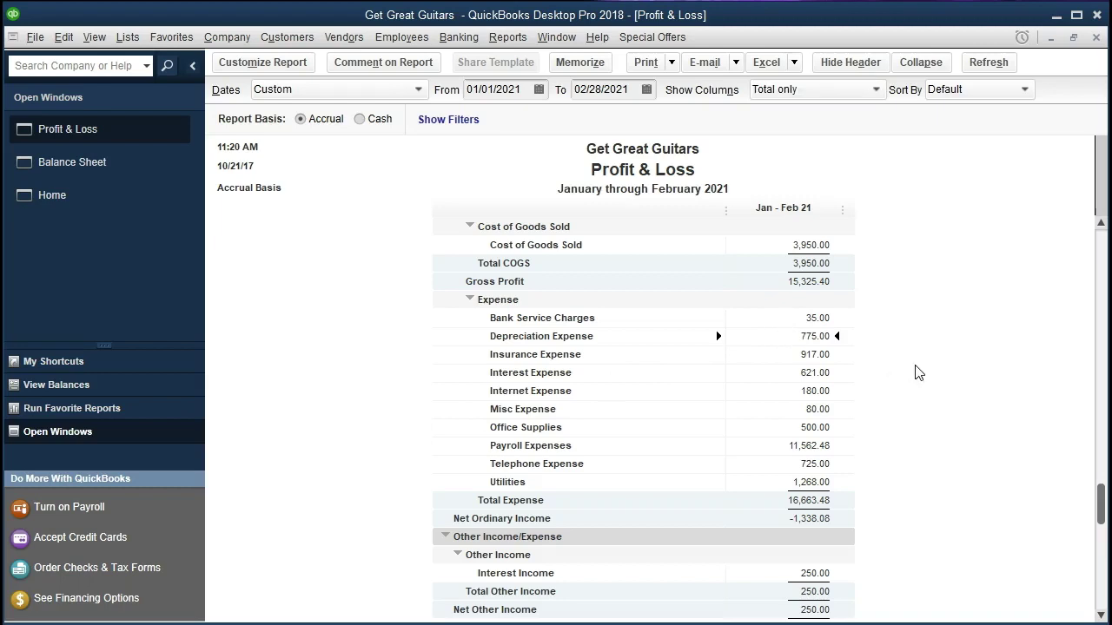
{"action": "scroll", "coordinate": [918, 372], "scroll_direction": "down", "scroll_amount": 1}
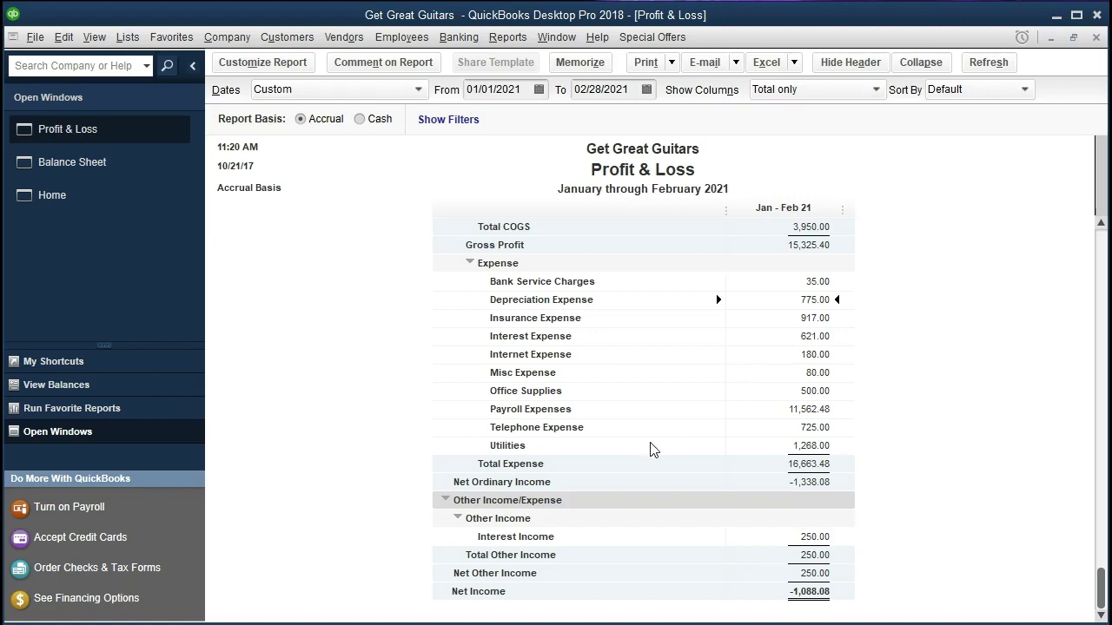
{"action": "scroll", "coordinate": [648, 452], "scroll_direction": "up", "scroll_amount": 3}
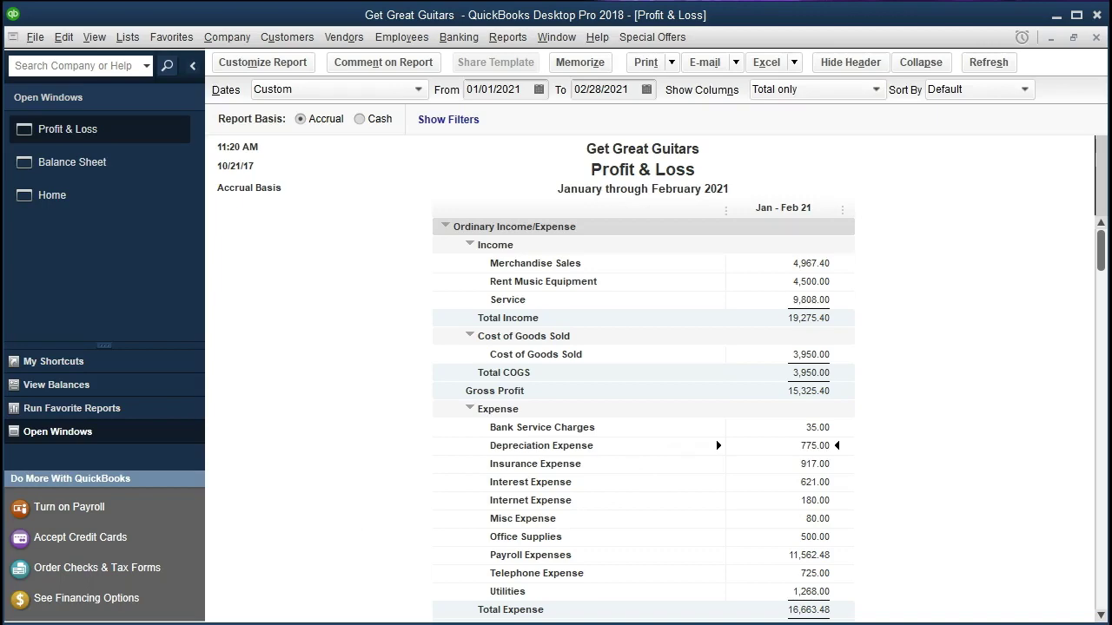